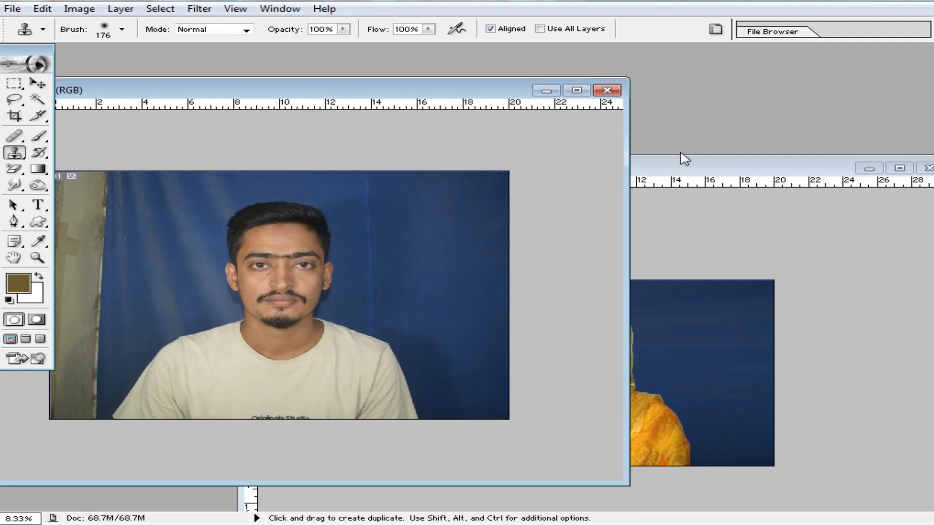
- Move the rud.jpg window aside and copy a rectangular selection of the girl into the man's photo
drag(699, 171, 816, 101)
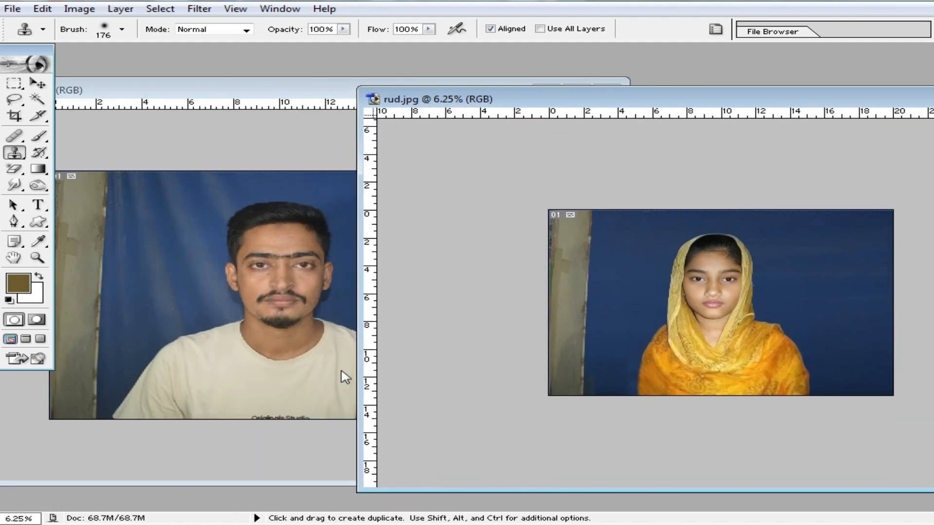
click(15, 84)
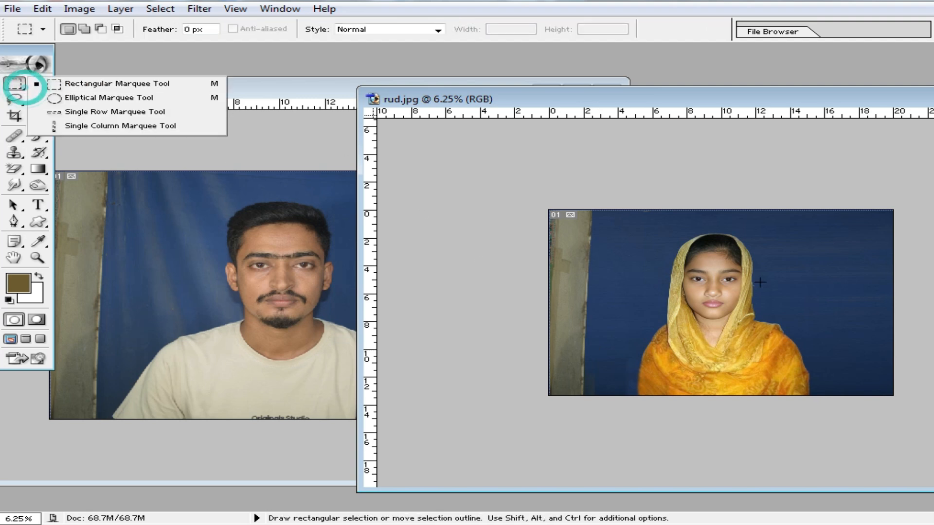
click(86, 87)
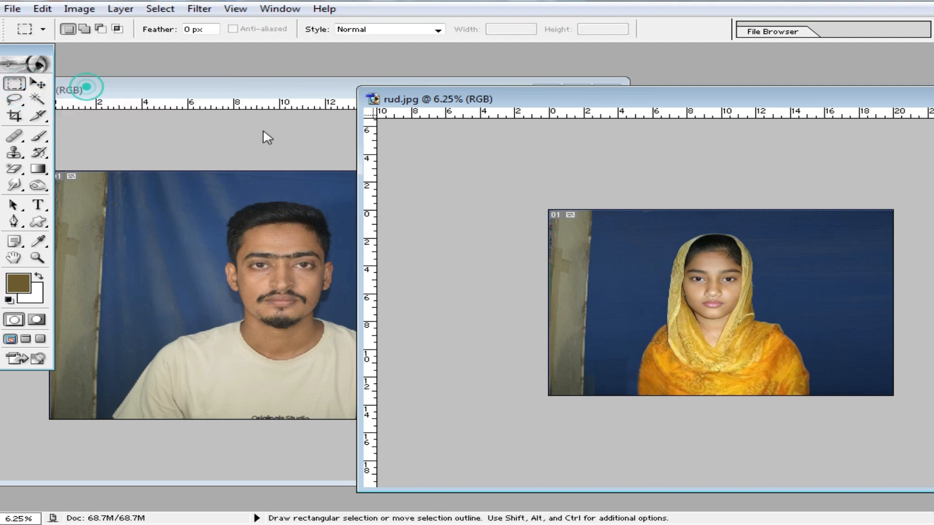
drag(760, 374, 834, 417)
drag(754, 335, 368, 356)
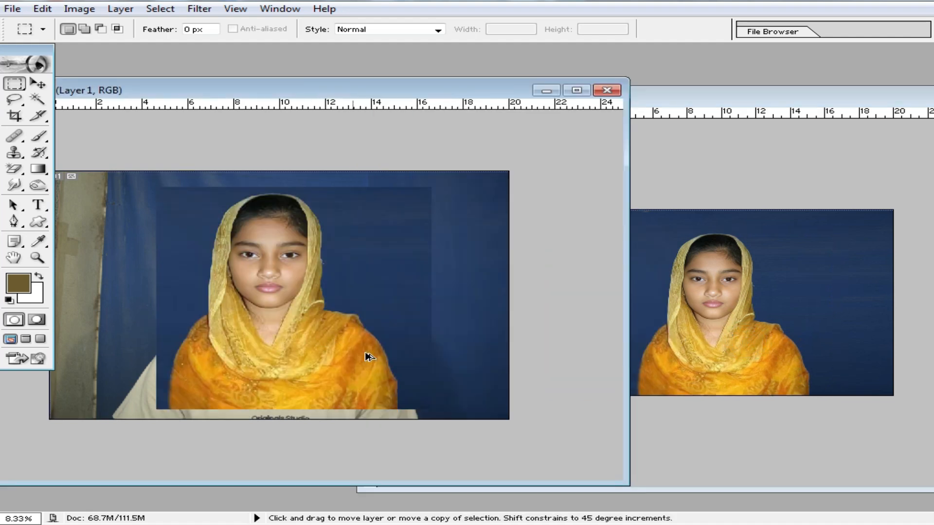
- Maximize the man's photo and move the pasted girl layer to the right side of the image
double_click(402, 88)
scroll(117, 112, up, 3)
click(36, 84)
drag(469, 313, 693, 348)
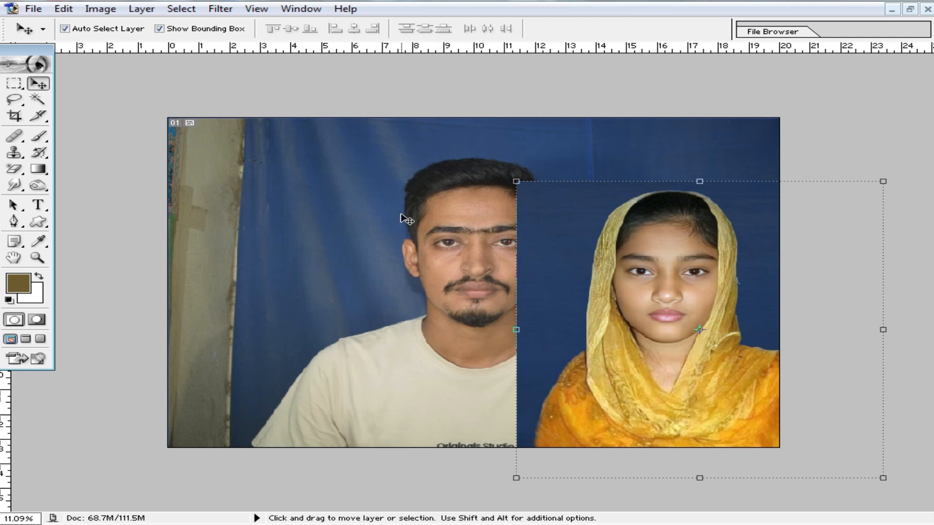
- Show the layers and make two background copies shifted left, covering the wall and the old portrait
key(F7)
click(858, 269)
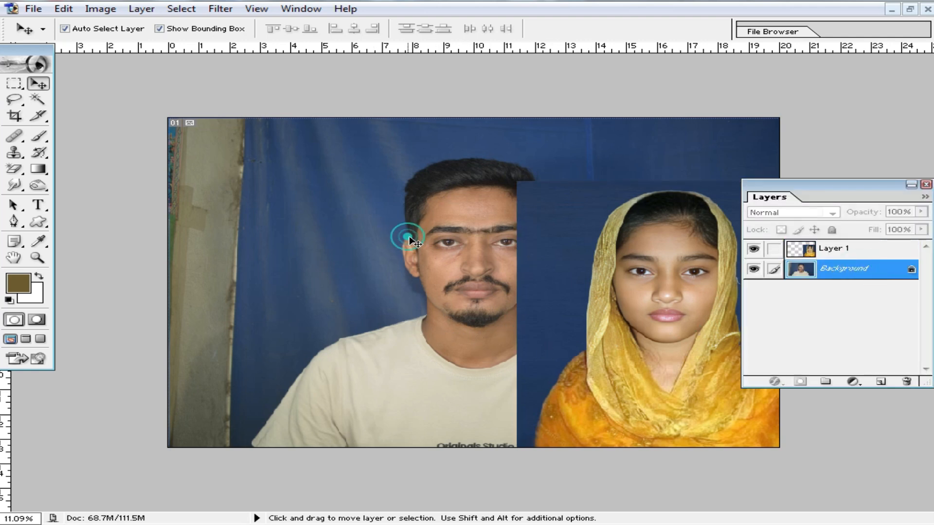
drag(410, 238, 266, 238)
key(shift+alt)
drag(450, 291, 433, 294)
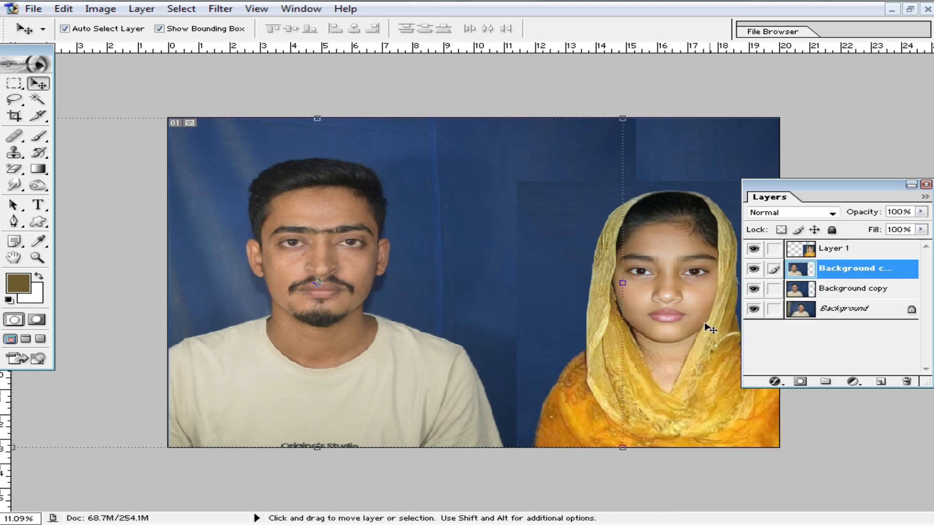
- Select Layer 1 and move the girl up and slightly left so her picture meets the photo's bottom edge
click(851, 254)
drag(635, 278, 439, 263)
drag(517, 269, 689, 269)
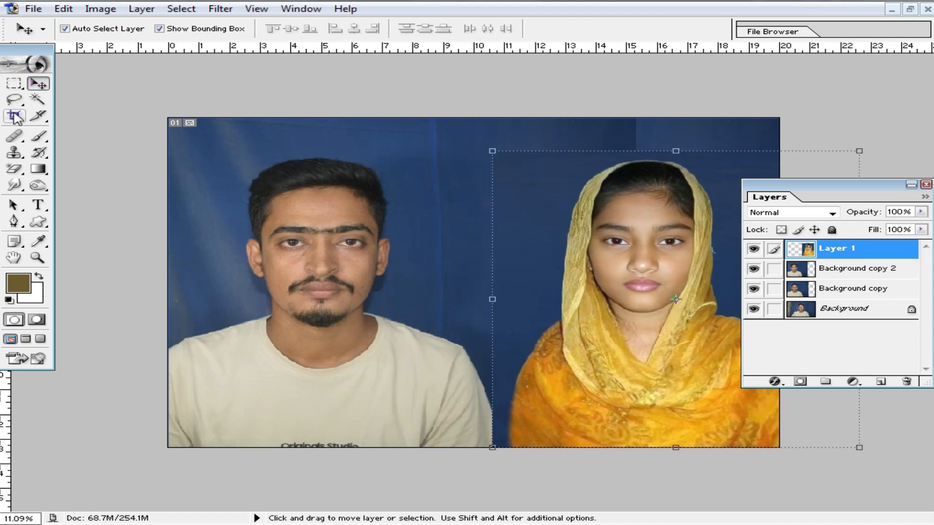
click(15, 116)
click(25, 29)
click(62, 76)
drag(209, 142, 817, 445)
drag(605, 350, 629, 346)
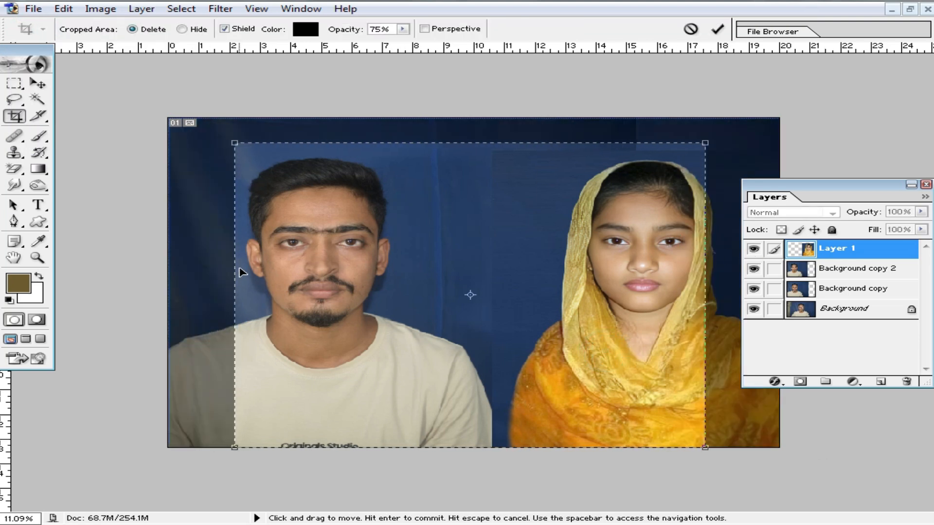
right_click(267, 185)
click(337, 214)
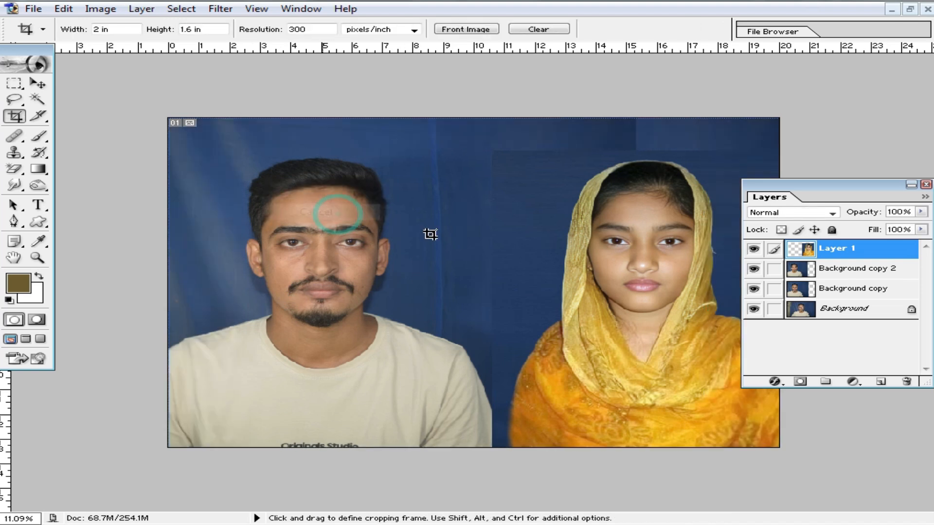
- Move the girl closer to the man and remove the blue background around her with the Magic Eraser
key(v)
drag(658, 246, 574, 248)
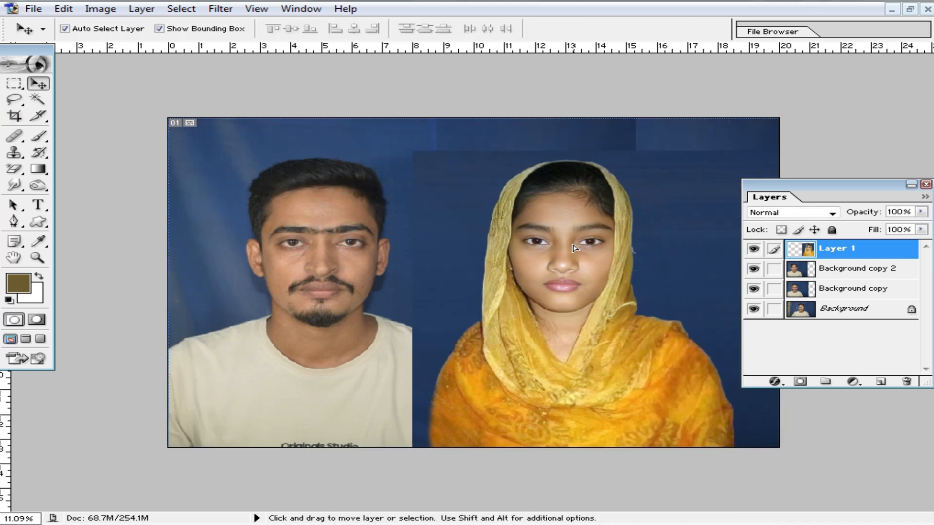
click(14, 172)
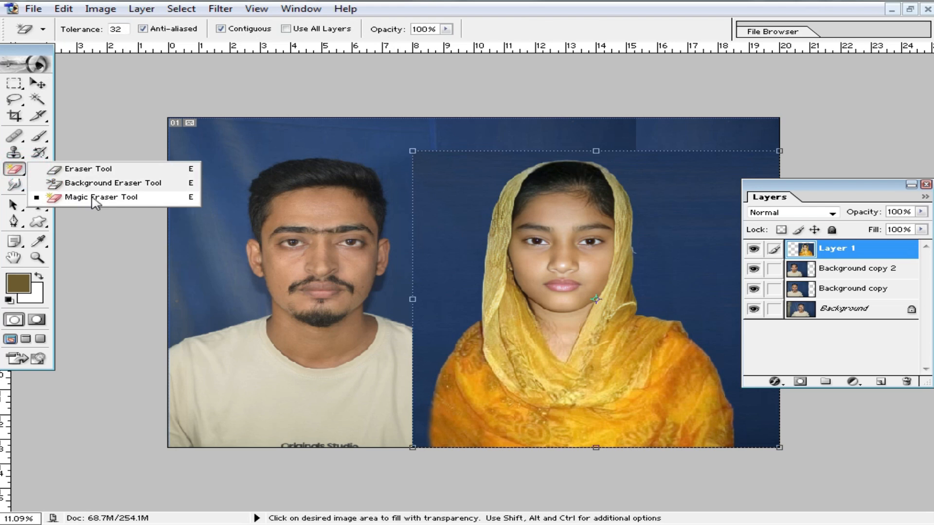
click(91, 202)
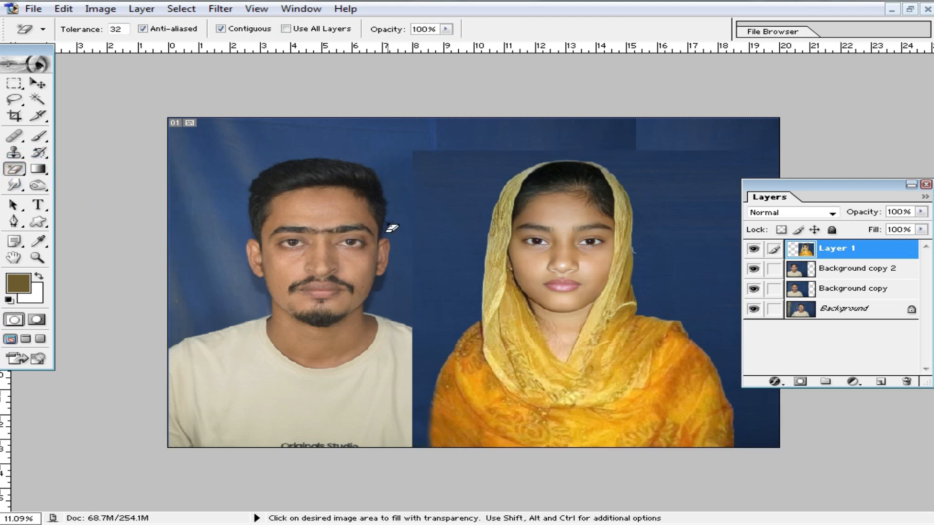
click(438, 198)
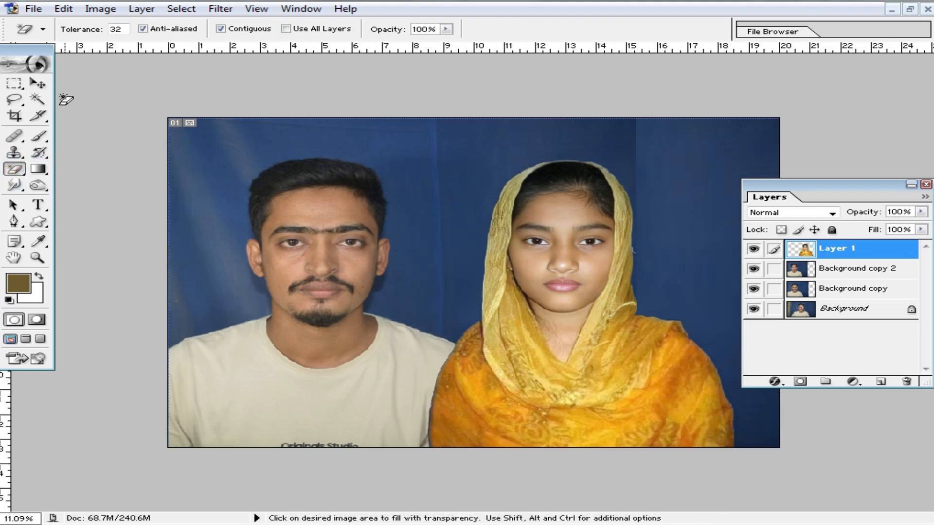
- Scale the girl's layer down slightly and place her beside the man, overlapping his shoulder
key(v)
drag(593, 353, 582, 376)
drag(401, 182, 422, 193)
key(Return)
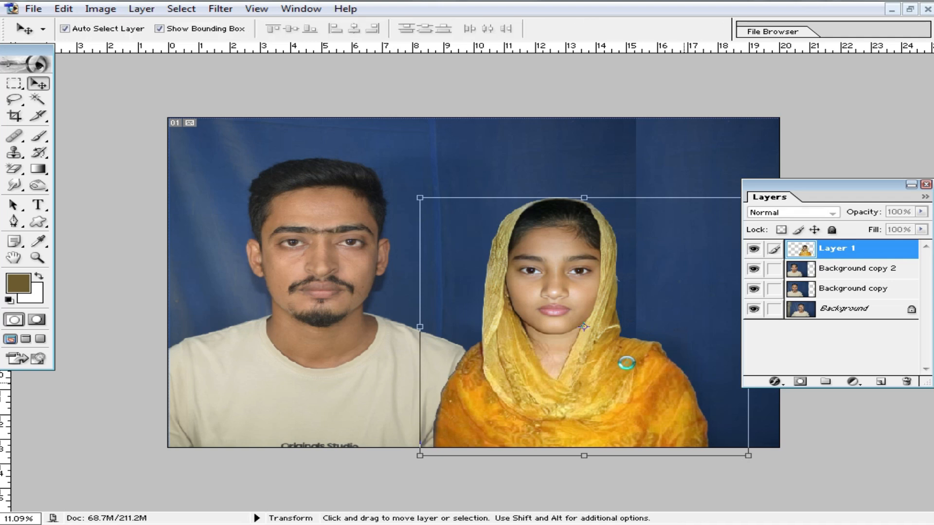
drag(625, 365, 600, 359)
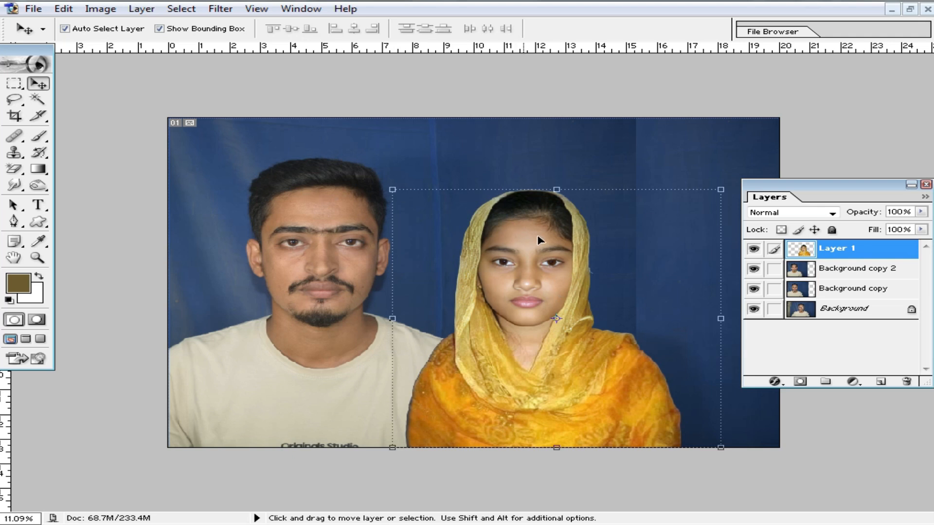
mouse_move(529, 219)
mouse_down()
mouse_move(530, 205)
mouse_move(527, 221)
mouse_up()
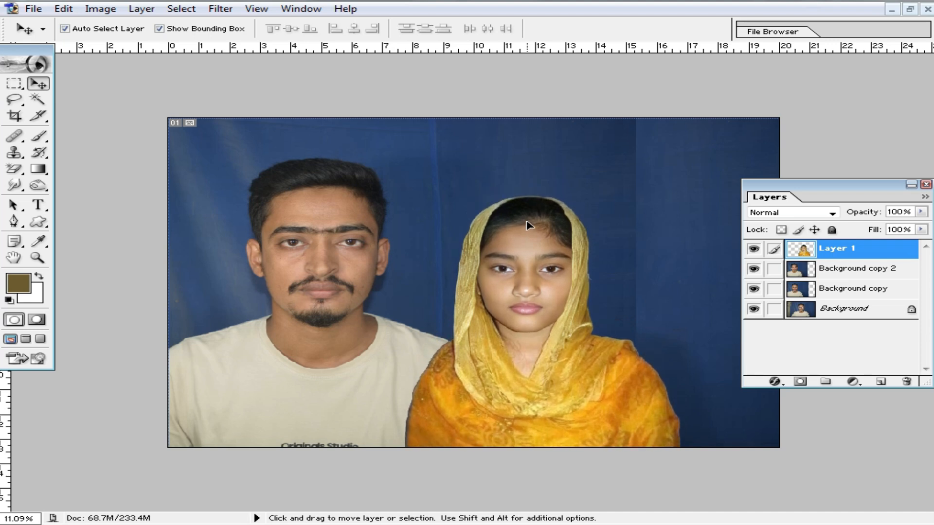
- Enlarge the girl's layer slightly and align its lower edge with the bottom of the photo
alt+click(519, 340)
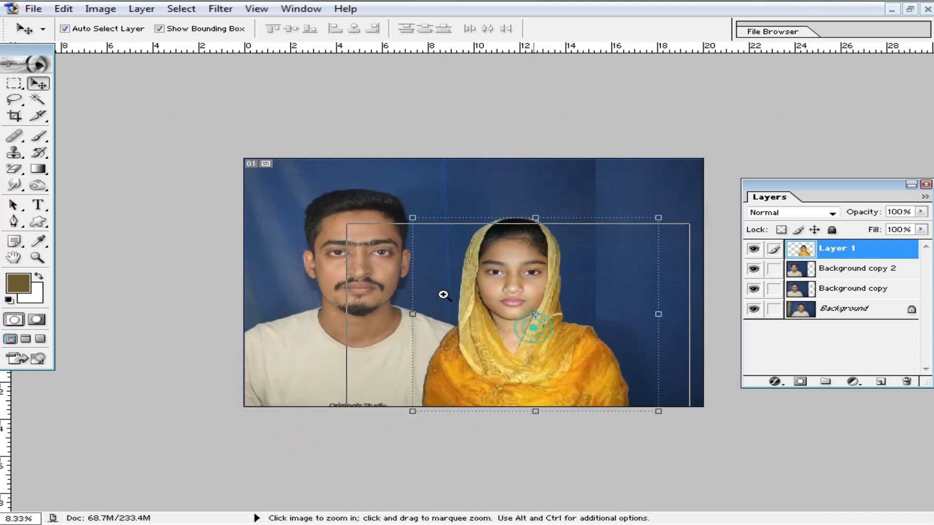
ctrl+click(486, 299)
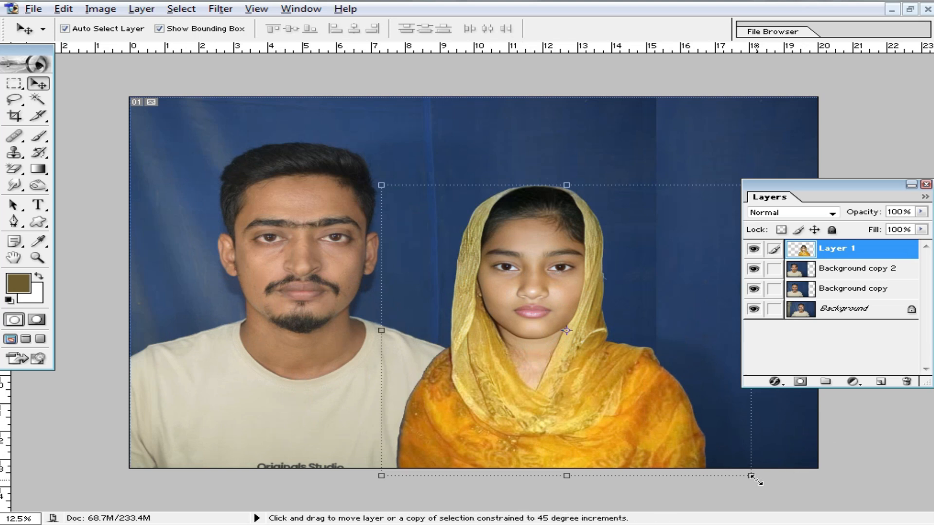
drag(752, 477, 758, 480)
double_click(590, 403)
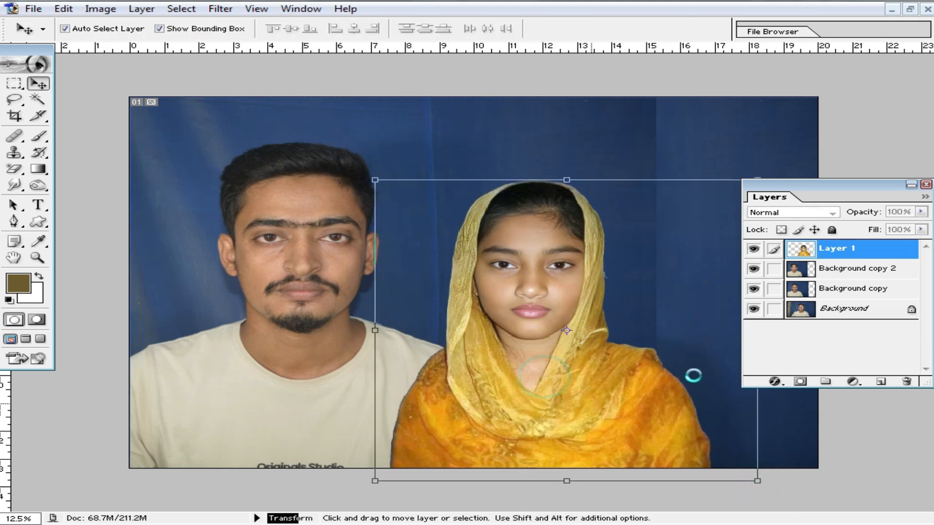
key(ctrl+minus)
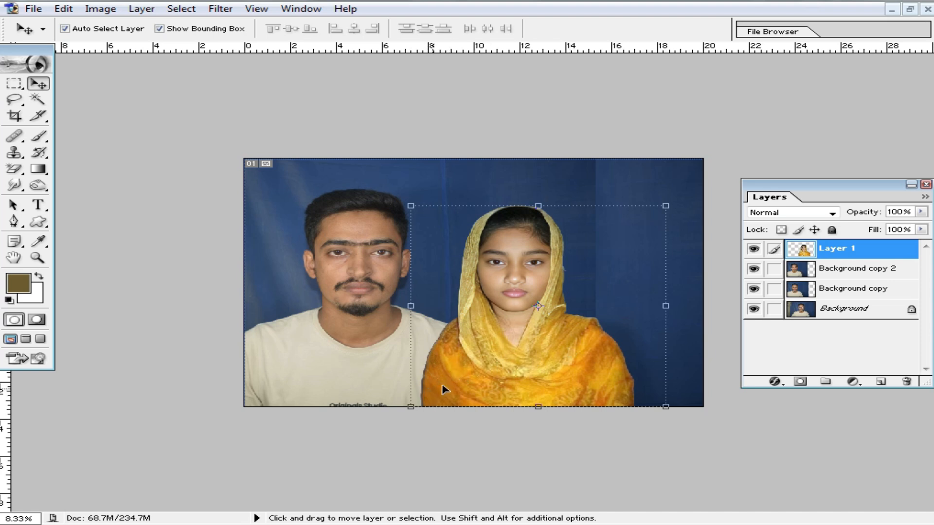
ctrl+click(475, 361)
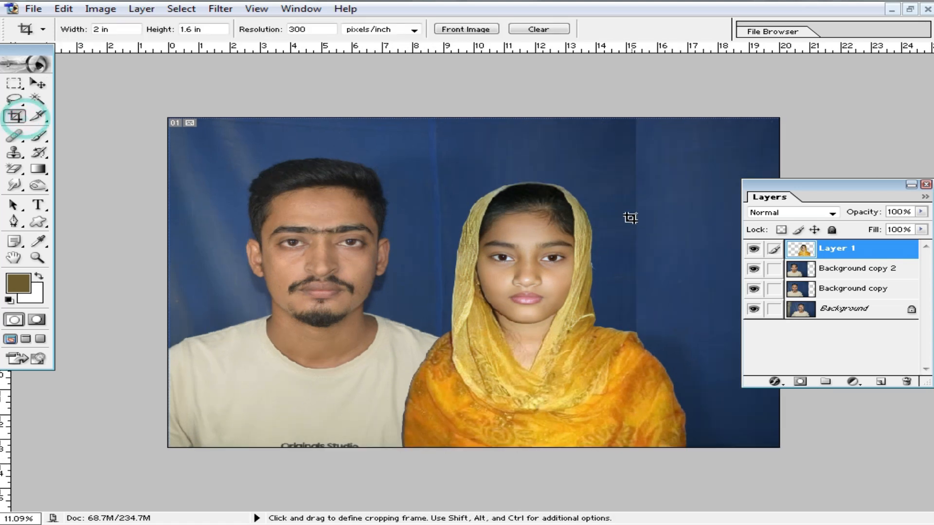
drag(207, 149, 625, 428)
drag(534, 343, 549, 331)
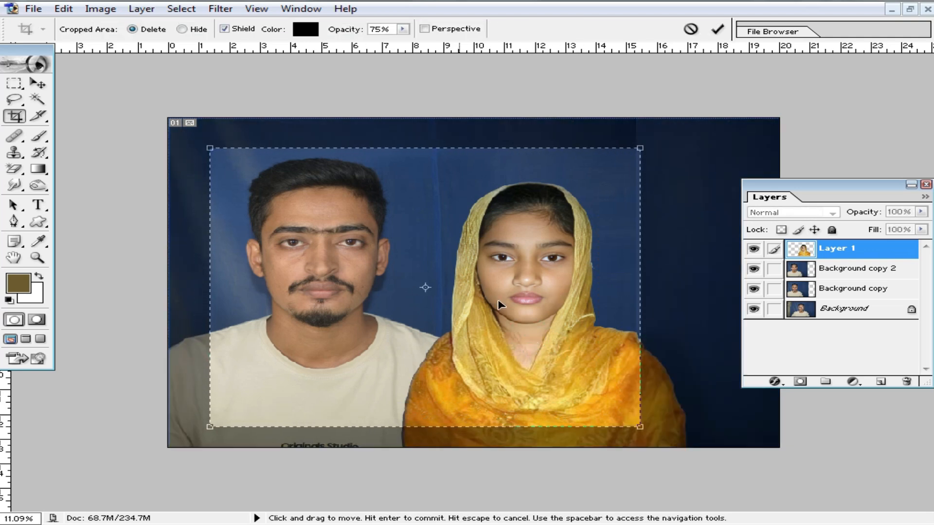
right_click(542, 321)
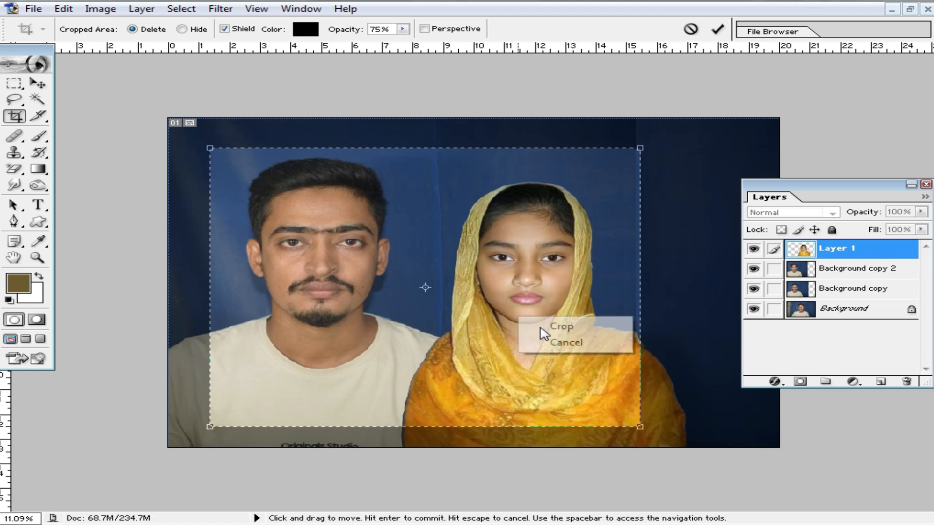
click(559, 342)
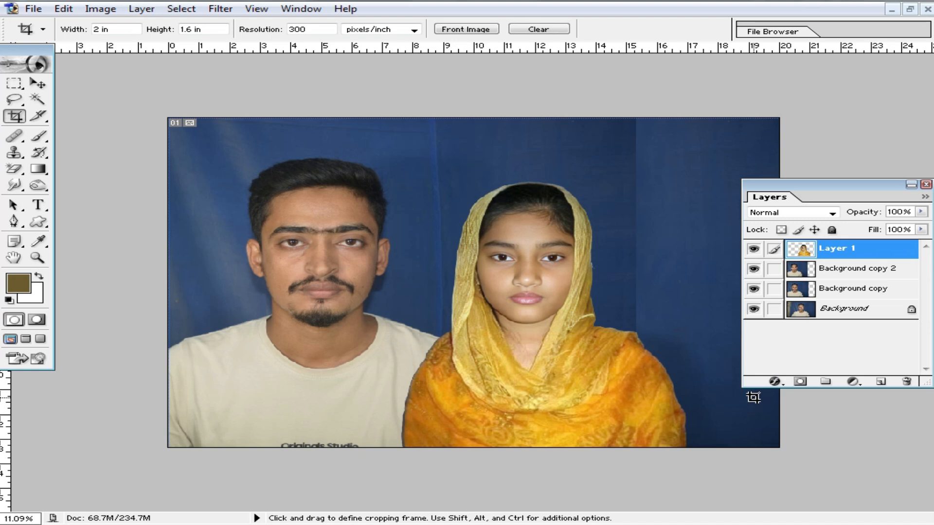
- Merge all visible layers into the background and duplicate the merged image as a new layer
key(ctrl+shift)
key(ctrl+shift+e)
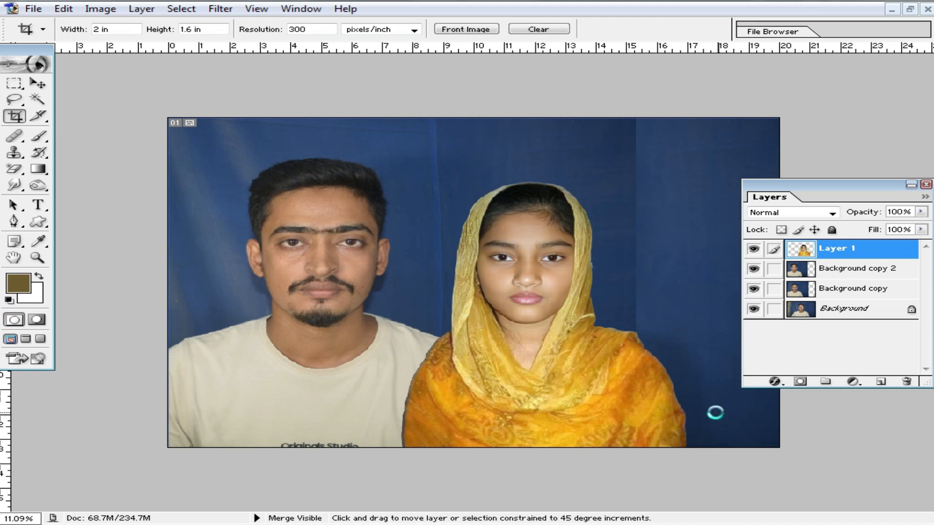
key(ctrl+plus)
key(space)
key(ctrl+minus)
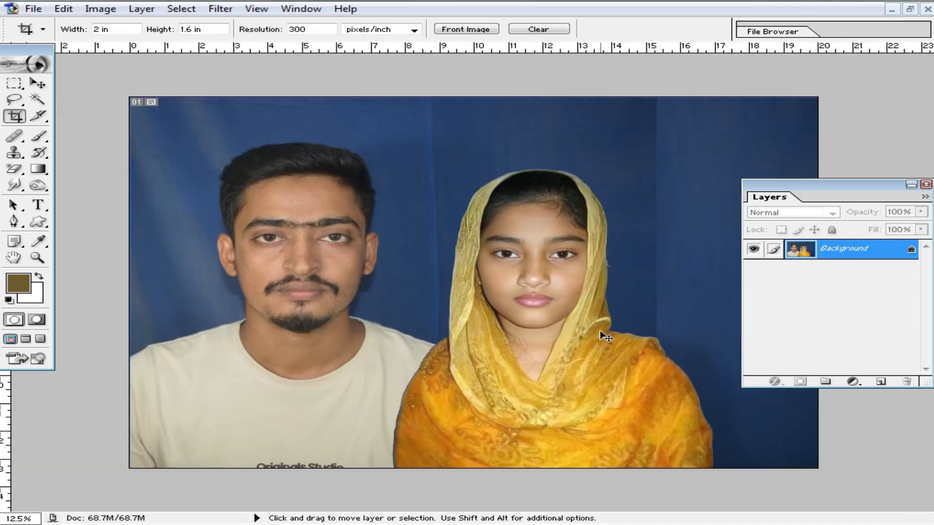
key(ctrl+j)
- Select the skin of the man's face, ears and neck with the Magic Wand at tolerance 44
ctrl+click(367, 296)
ctrl+click(366, 296)
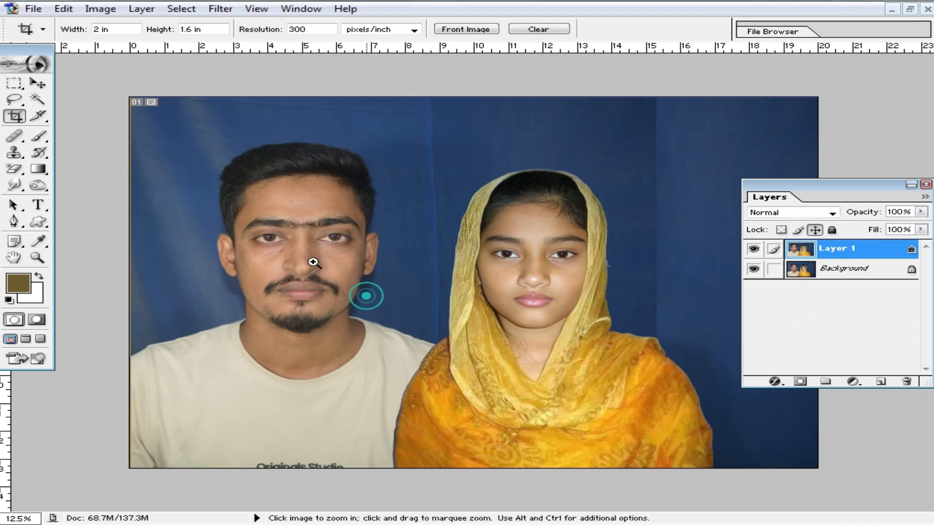
click(42, 100)
ctrl+click(216, 165)
drag(413, 213, 371, 138)
click(517, 146)
click(552, 166)
click(520, 335)
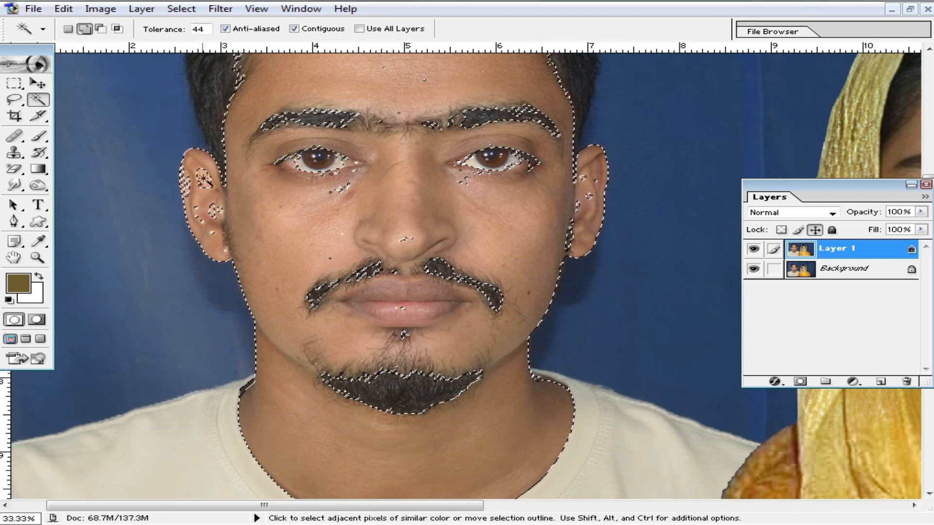
- Feather the selection of the man's skin
drag(471, 436, 443, 336)
drag(434, 250, 476, 371)
key(ctrl+alt+d)
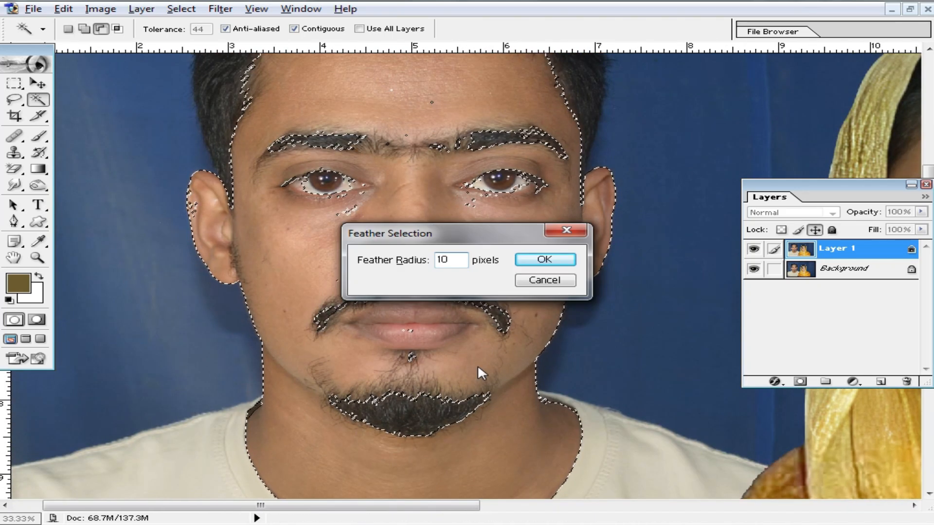
key(Return)
right_click(477, 223)
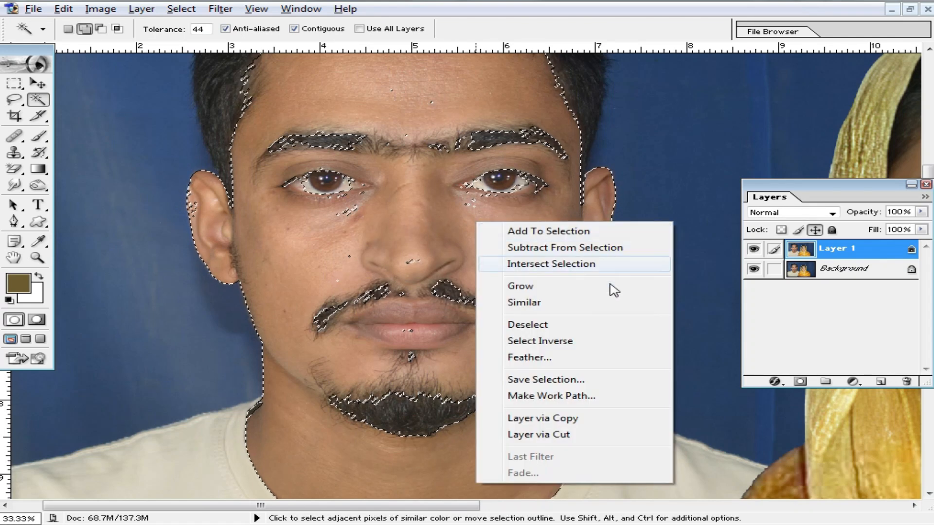
click(543, 361)
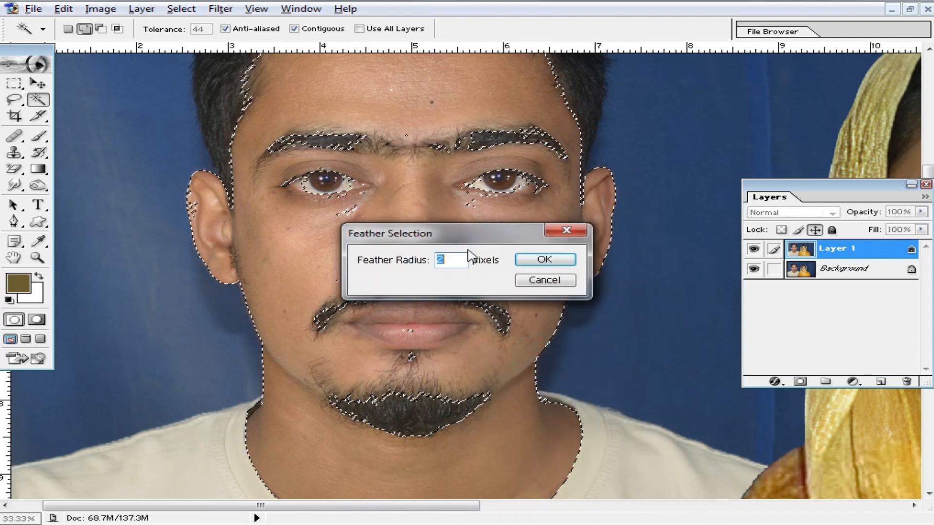
click(555, 281)
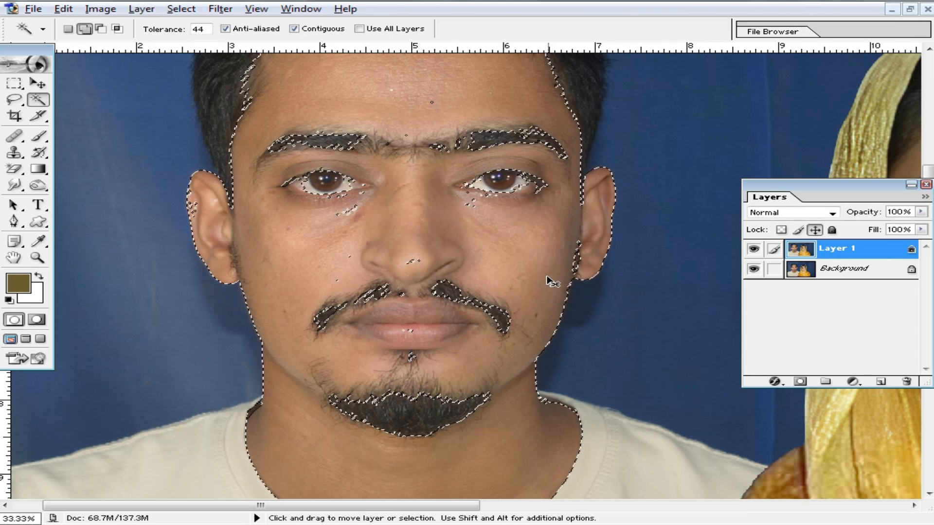
- Feather the man's skin selection by 10 pixels and brighten it with an RGB Curves point at input 108, output 144
key(ctrl+alt+d)
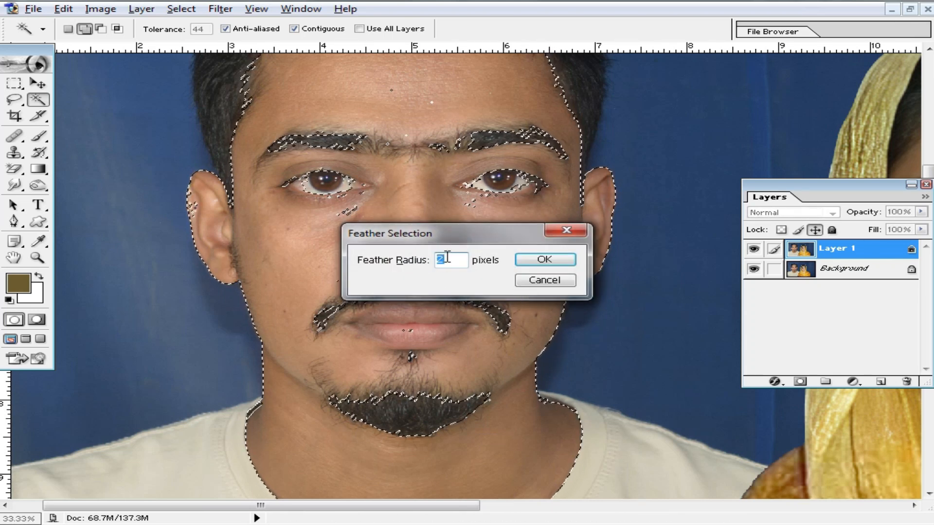
text(10)
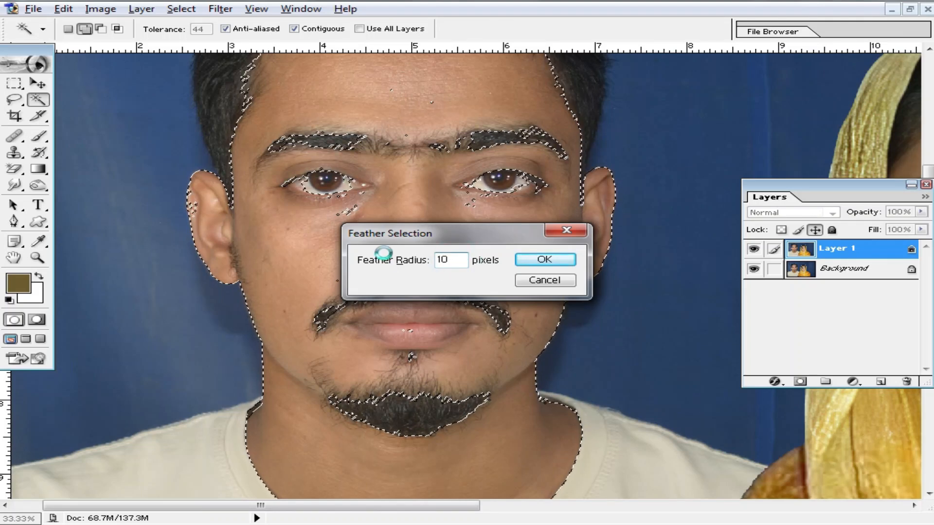
key(Return)
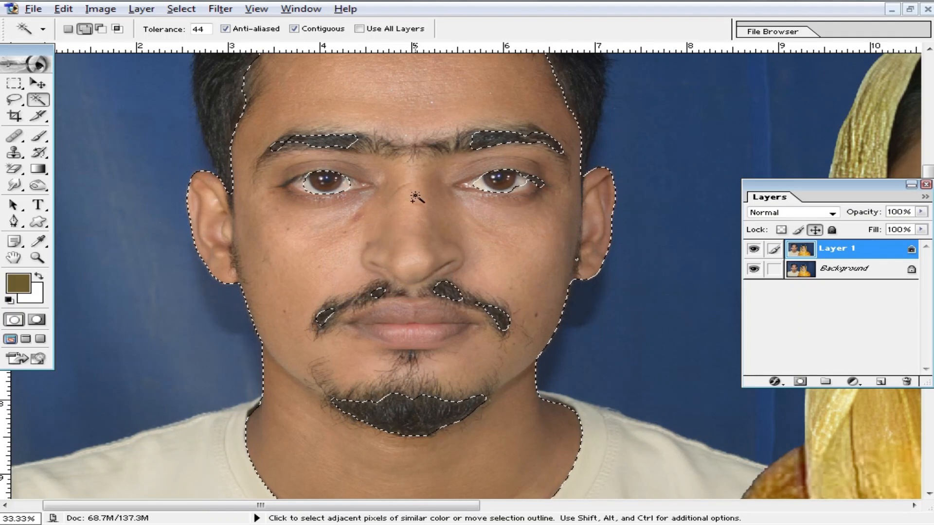
key(ctrl+m)
drag(726, 348, 716, 338)
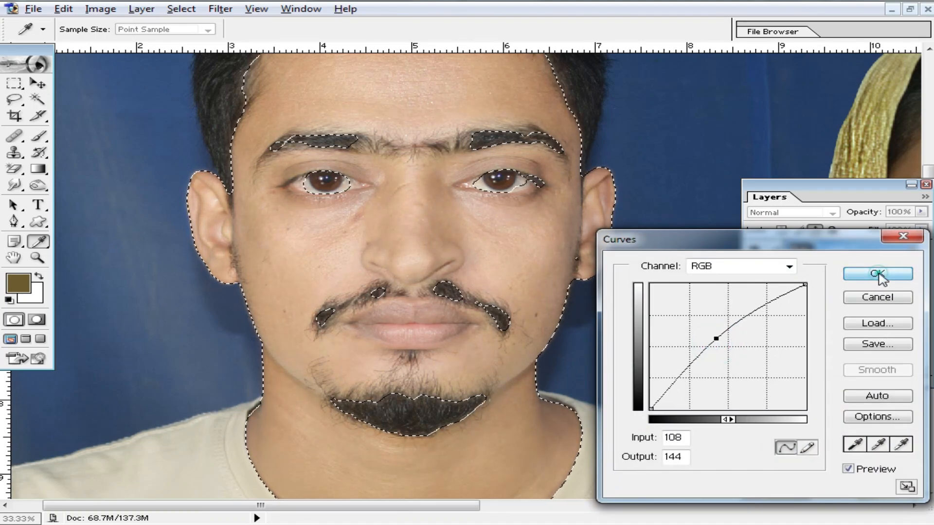
click(878, 276)
- Smooth the man's selected skin with a 171 px brush at 34% opacity, using skin tones sampled from his face
ctrl+alt+click(432, 271)
ctrl+alt+click(407, 256)
ctrl+click(221, 254)
ctrl+click(221, 254)
click(38, 136)
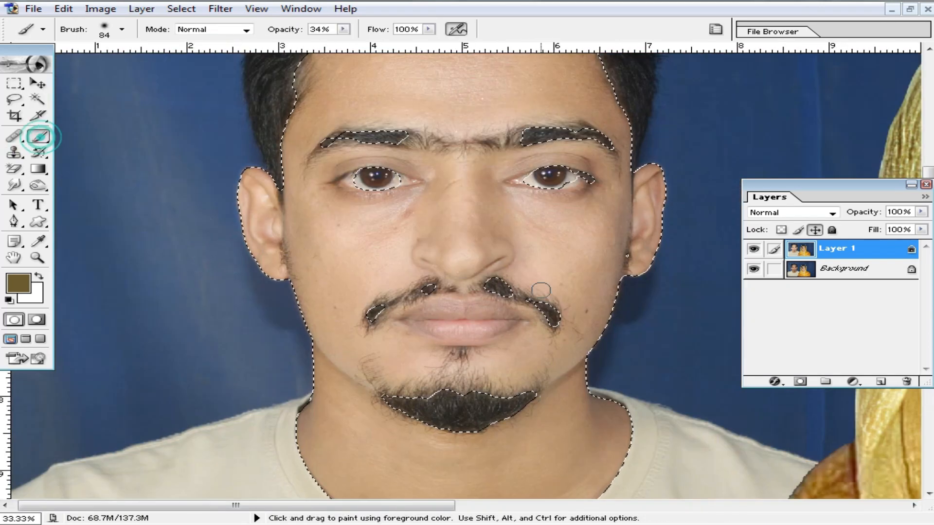
scroll(538, 288, up, 2)
right_click(603, 307)
drag(736, 337, 740, 334)
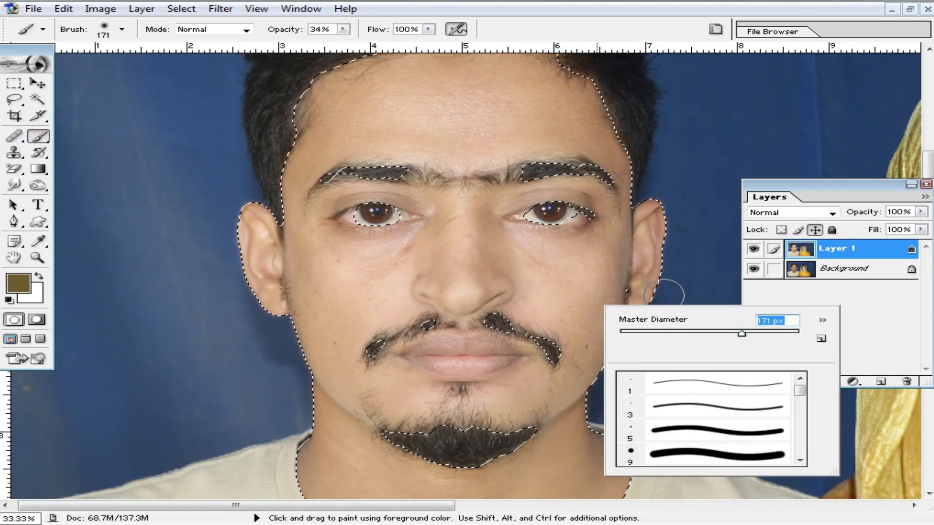
alt+click(587, 278)
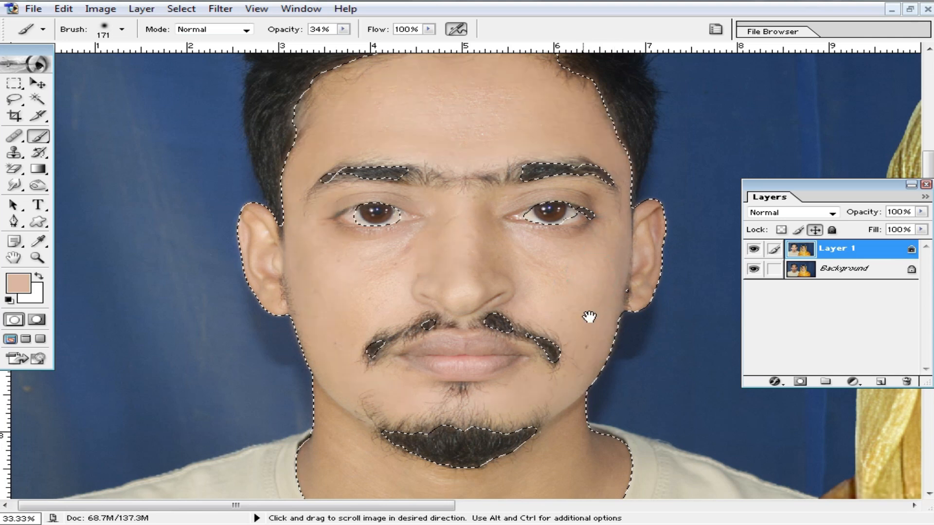
drag(590, 317, 563, 197)
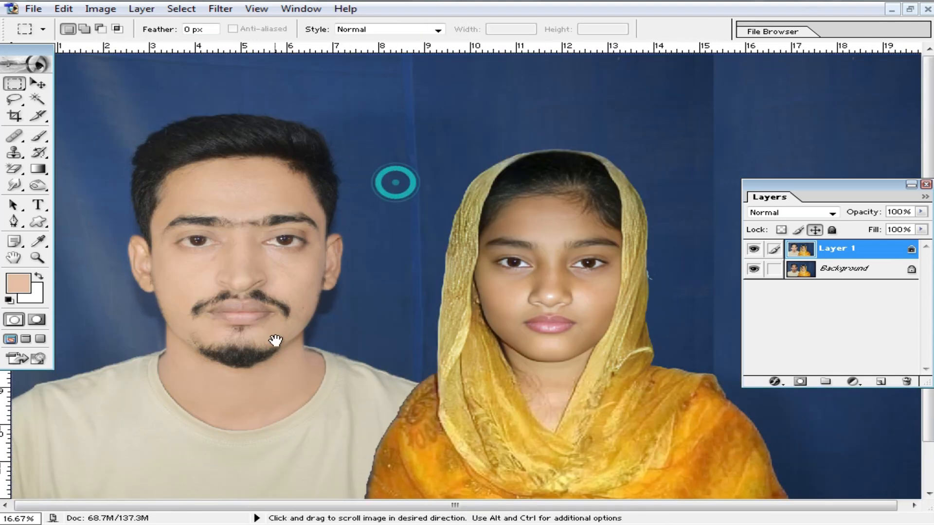
- Reduce the fill of the man's retouched layer to 62%
click(281, 272)
ctrl+click(422, 275)
alt+click(416, 280)
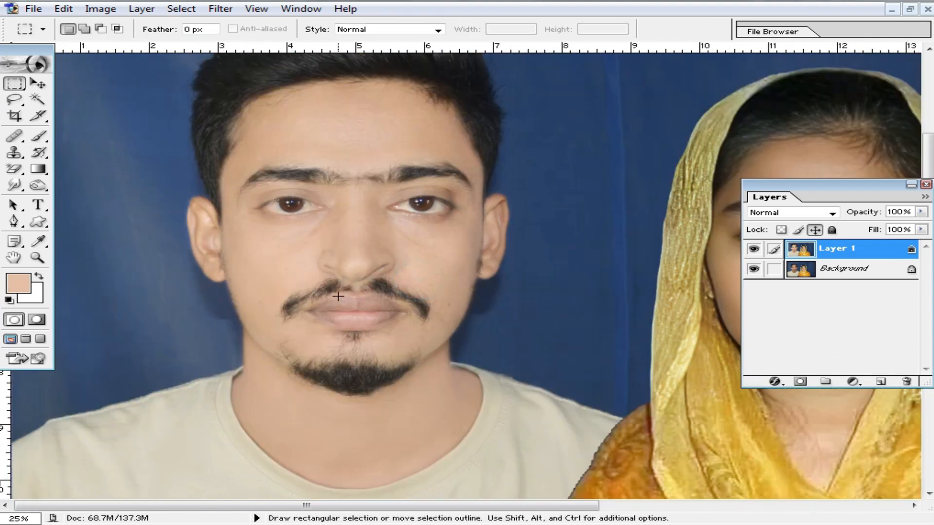
click(921, 230)
drag(901, 248, 888, 248)
alt+click(523, 258)
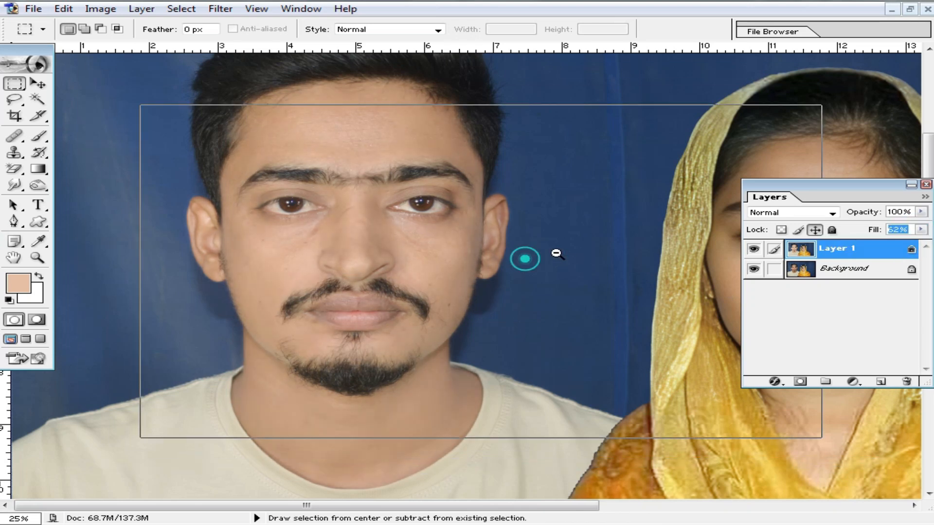
alt+click(523, 259)
key(ctrl+0)
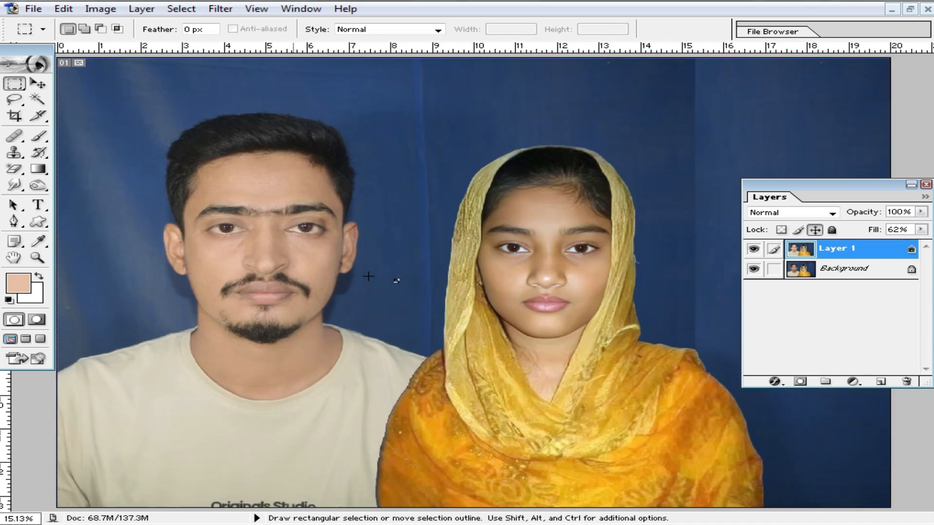
- Select the girl's facial and neck skin with the Magic Wand at tolerance 44 and feather the selection by 10 pixels
key(ctrl+plus)
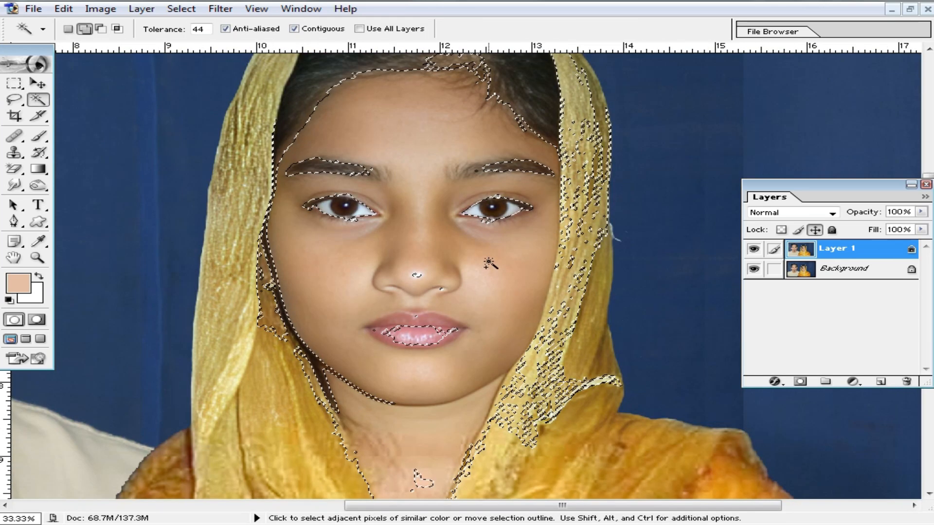
key(ctrl+alt+d)
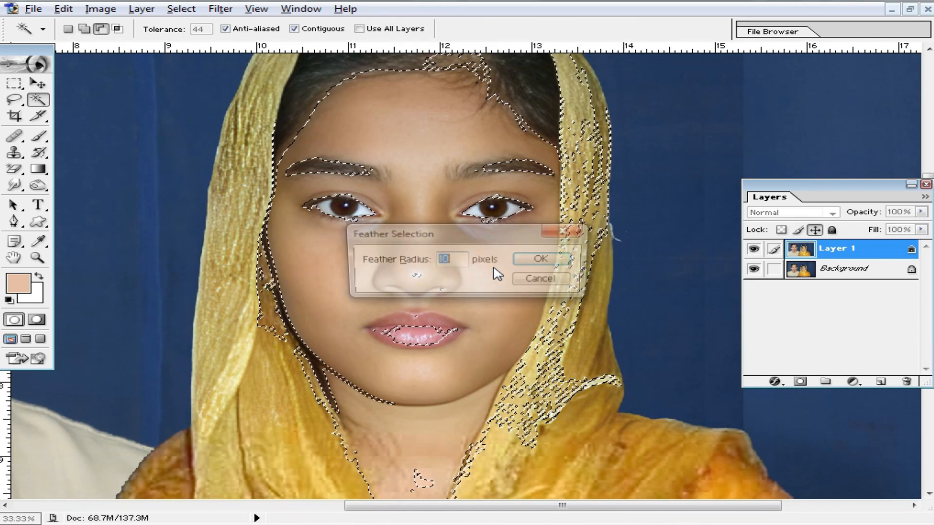
click(562, 260)
- Paint softly over the girl's face with a 261 px brush at 34% opacity in a skin tone
click(38, 136)
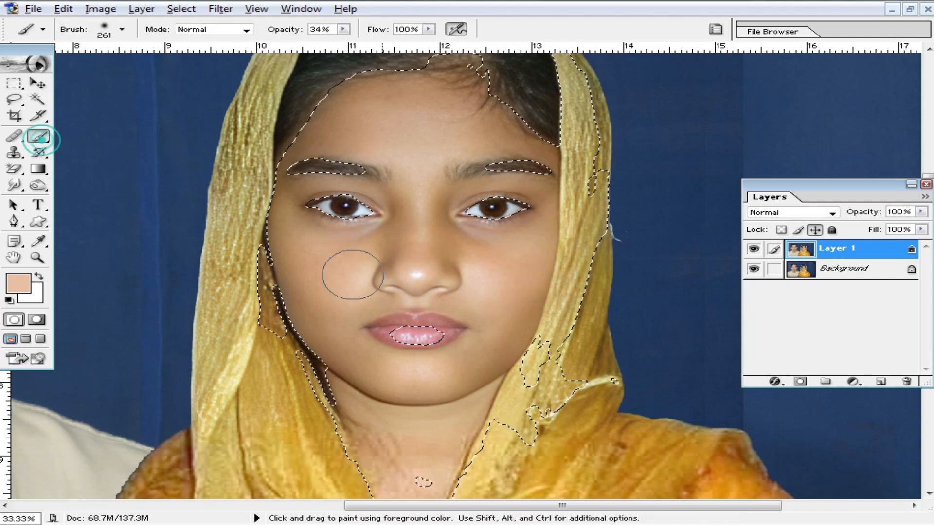
mouse_move(511, 289)
mouse_down()
mouse_move(437, 365)
mouse_move(350, 352)
mouse_move(313, 249)
mouse_move(294, 240)
mouse_move(290, 201)
mouse_move(369, 248)
mouse_up()
drag(511, 318, 544, 244)
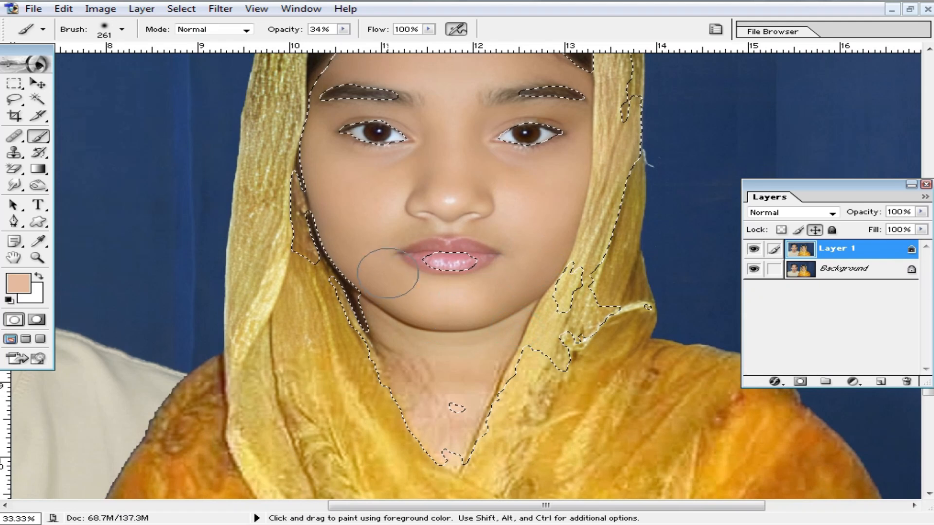
- Refine the girl's cheeks and mouth area with 99 px and 145 px brushes, sampling nearby skin tones
right_click(383, 249)
click(492, 272)
alt+click(347, 241)
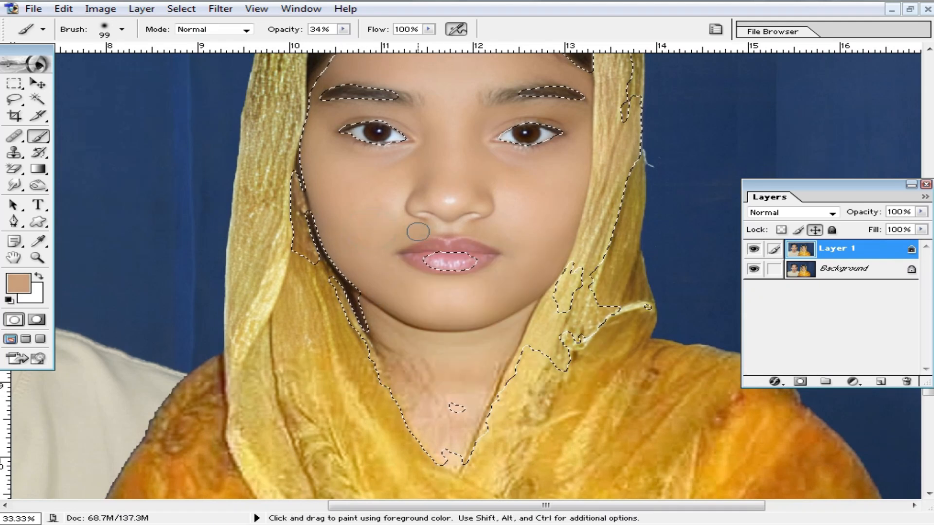
right_click(479, 241)
drag(582, 266, 604, 267)
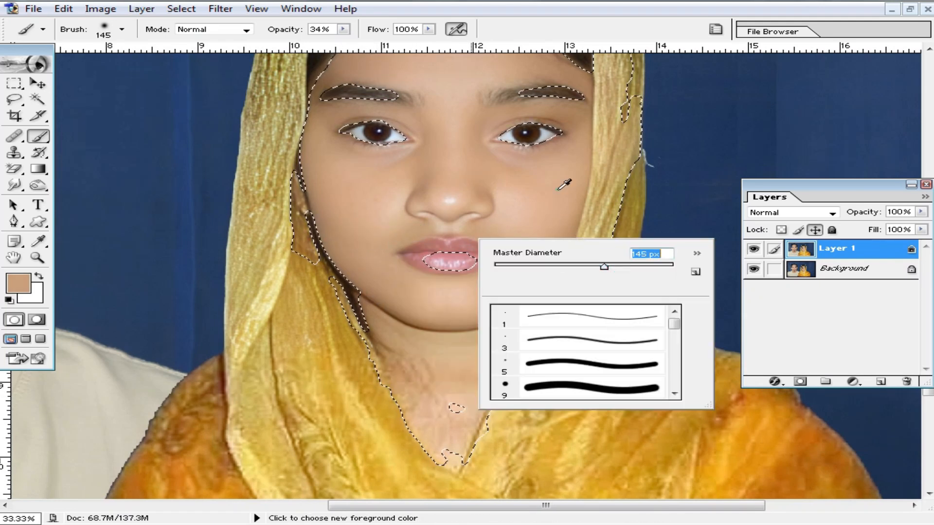
alt+click(559, 188)
right_click(415, 207)
alt+click(323, 162)
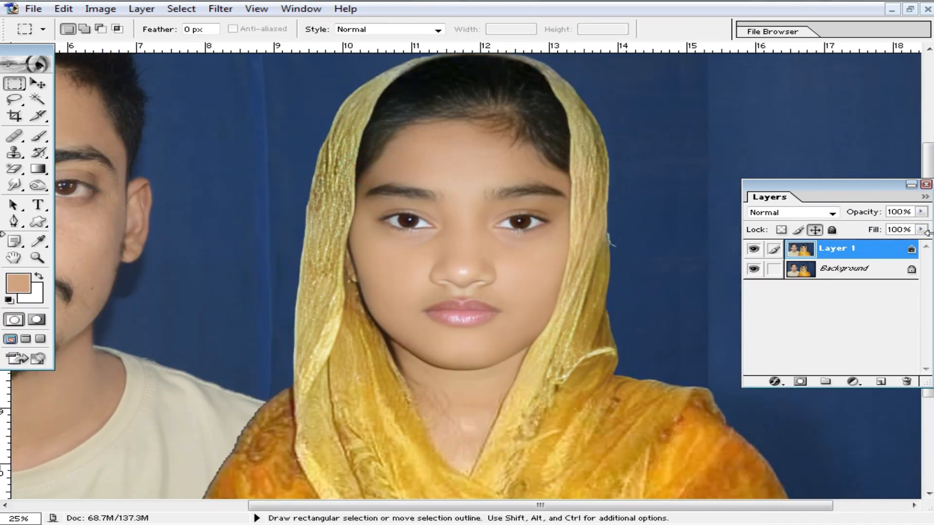
- Reduce the retouched layer's fill to 55% and merge all visible layers into the background
click(921, 230)
drag(901, 246, 878, 246)
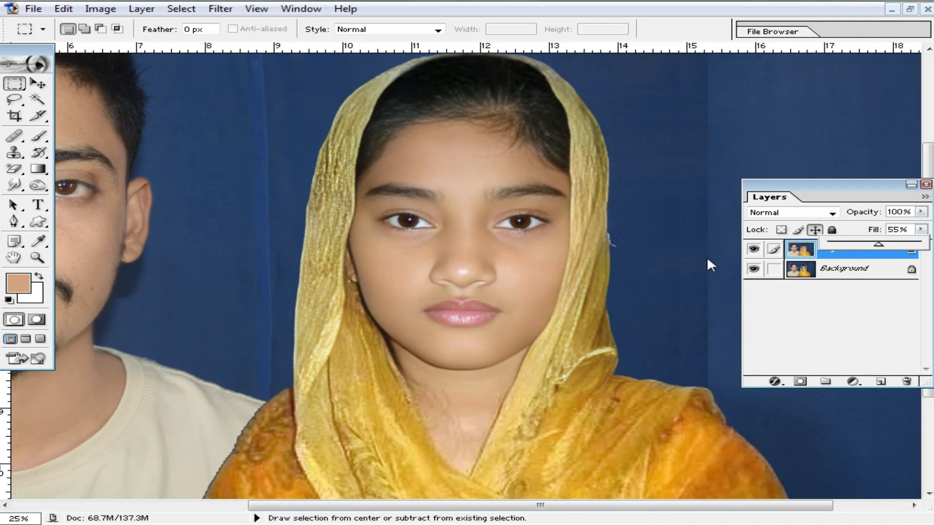
alt+click(362, 276)
alt+click(403, 279)
alt+click(402, 279)
key(ctrl+shift+e)
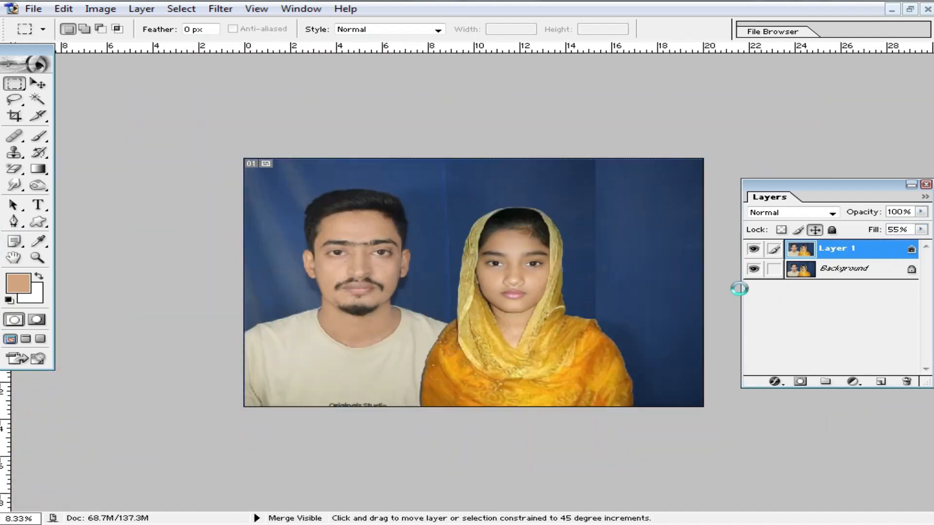
key(ctrl+0)
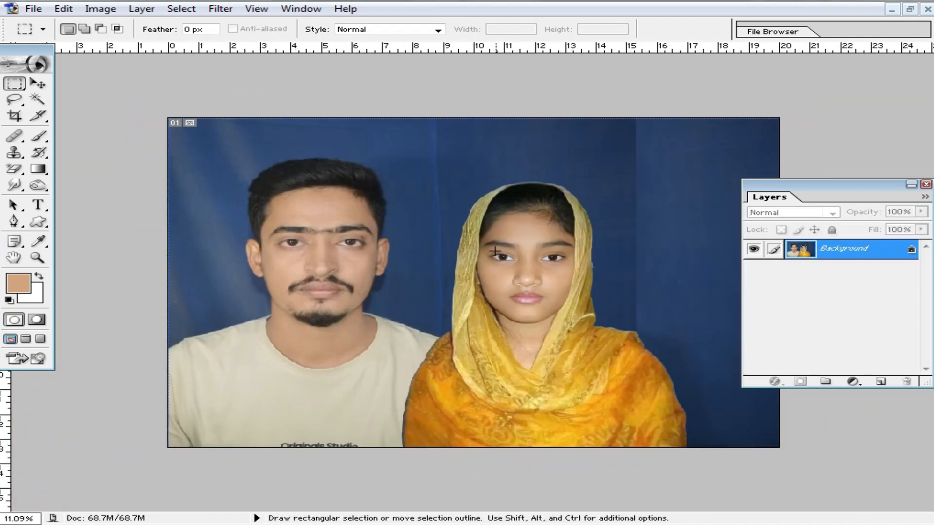
- Select the blue backdrop around both people with the Magic Wand at tolerance 44 and feather the selection by 2 pixels
click(38, 100)
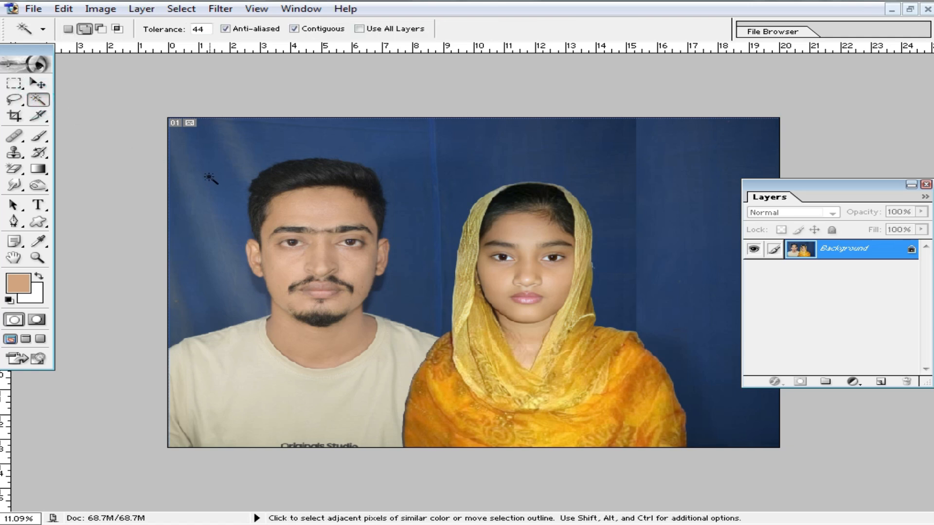
click(231, 194)
key(ctrl+plus)
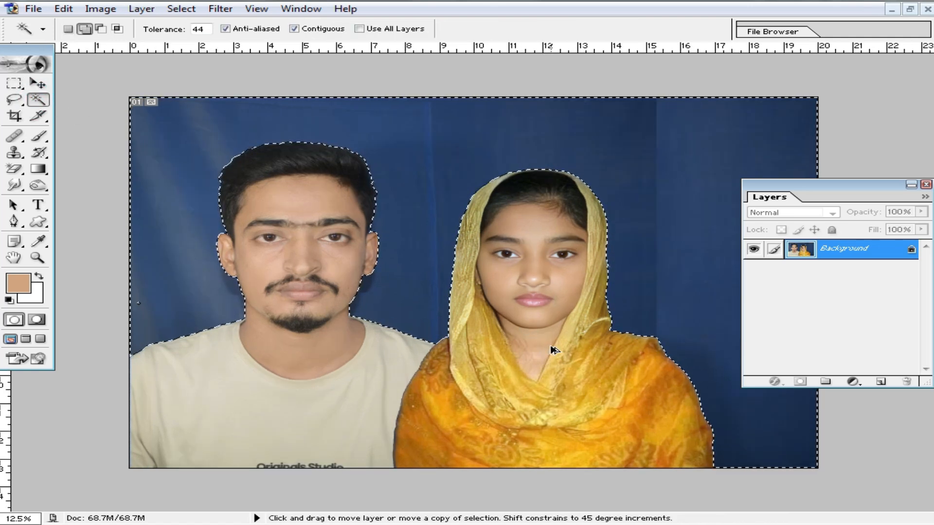
key(ctrl+alt+d)
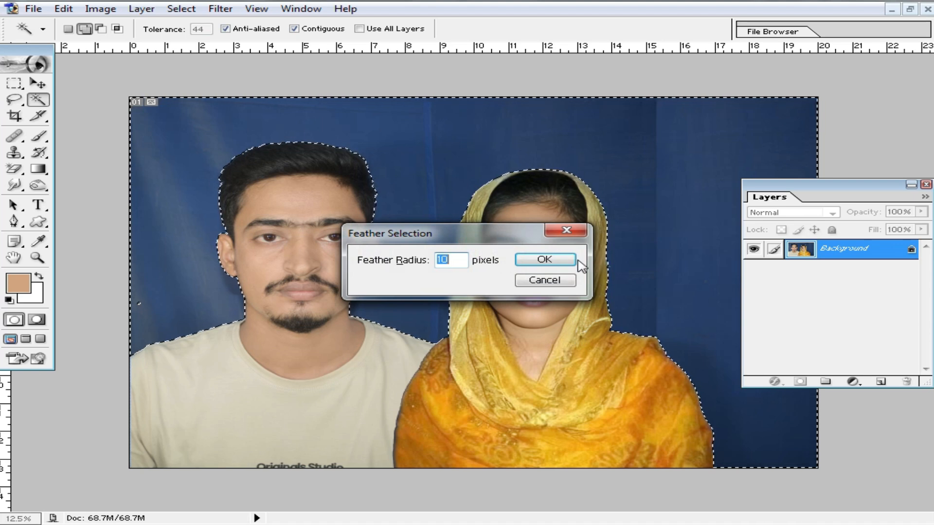
text(2)
click(571, 259)
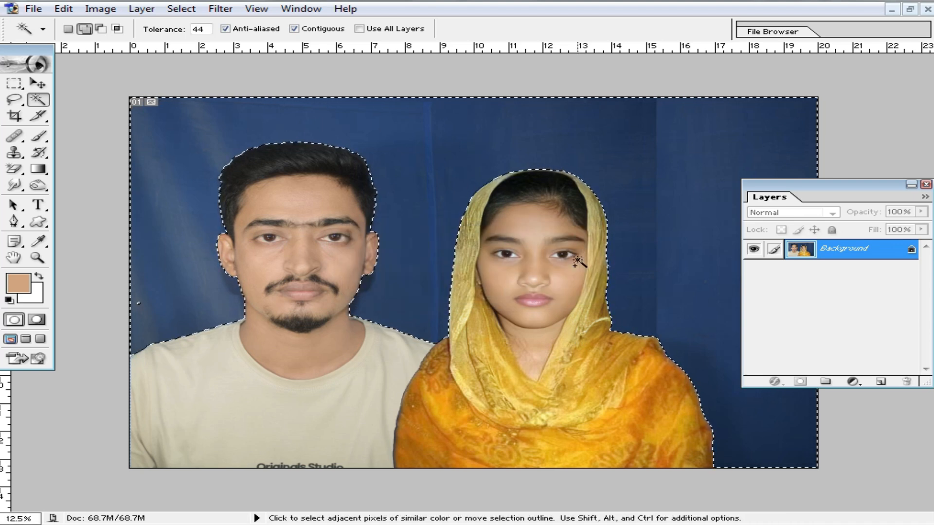
- Undo a trial white fill of the backdrop and set the background colour to blue 6666FF
key(Delete)
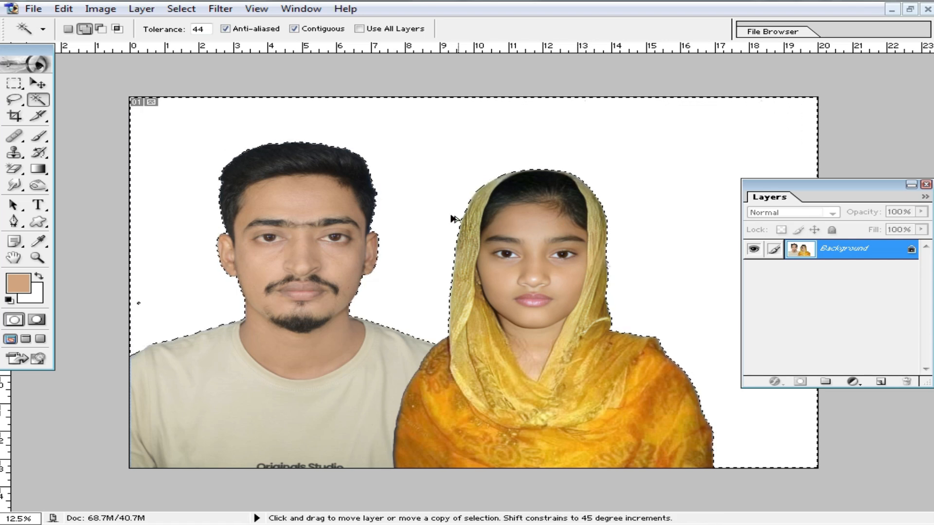
key(ctrl+z)
click(37, 298)
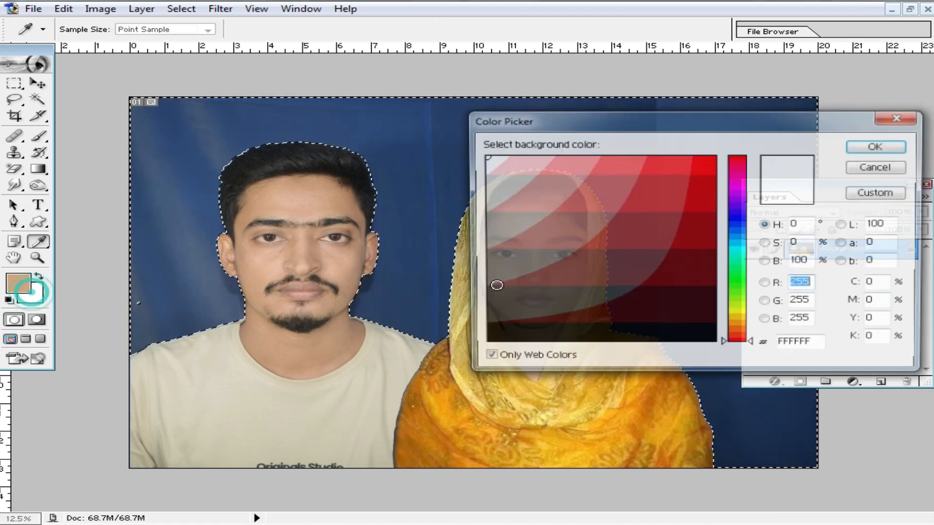
click(738, 219)
click(620, 161)
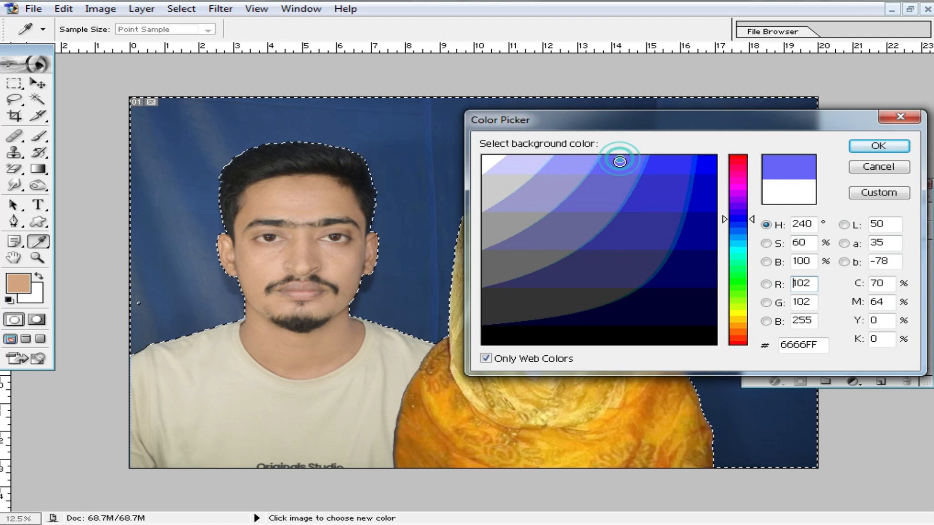
click(879, 146)
- Try filling the selected backdrop with the 6666FF background colour and clear the selection
key(Delete)
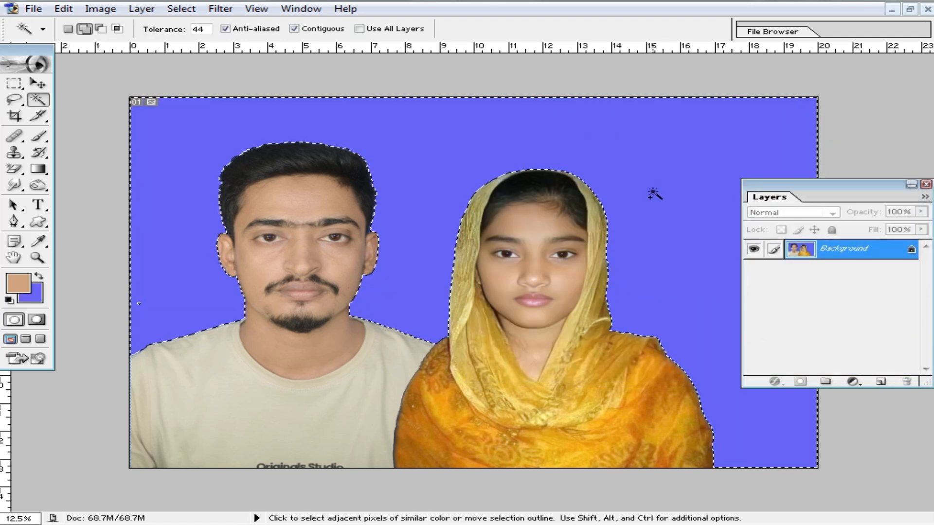
key(ctrl+0)
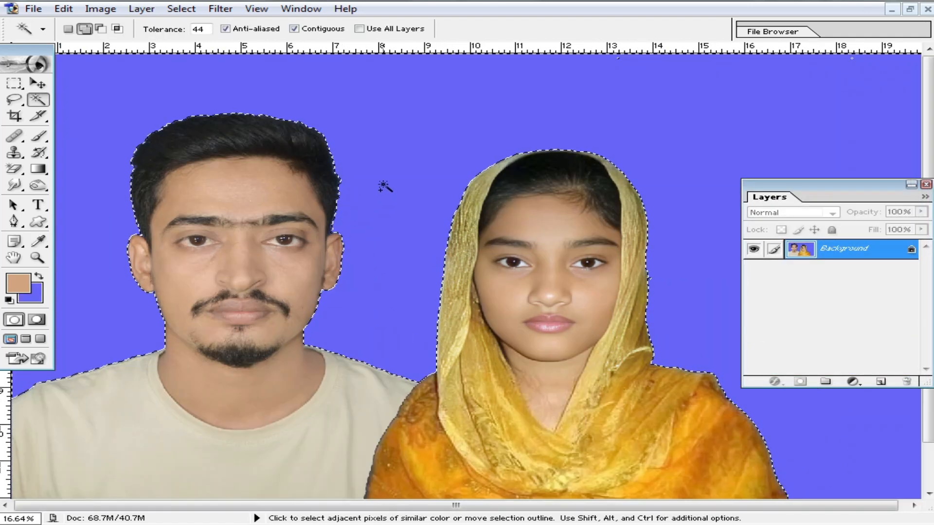
click(21, 85)
click(246, 183)
- Examine the cutout edge around the man's hair closely, and undo the deselection and the backdrop fill
key(ctrl+space)
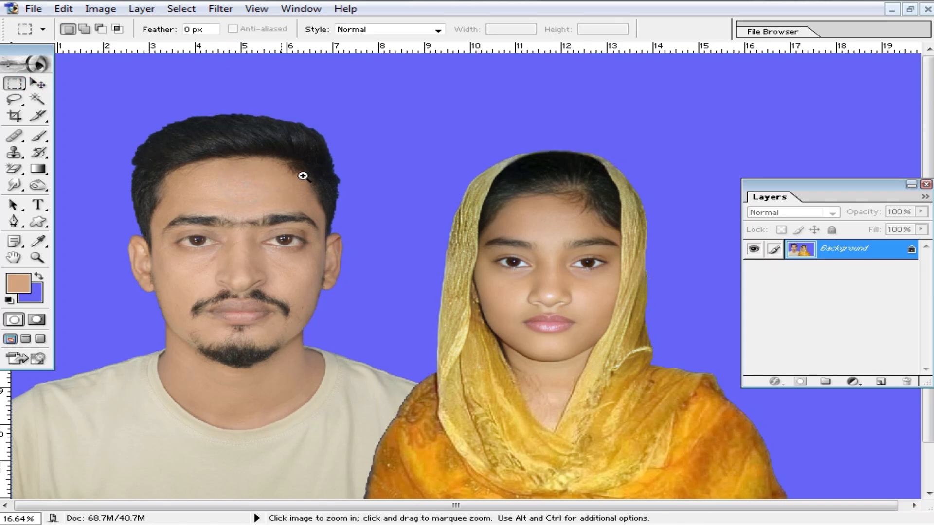
click(299, 168)
click(521, 213)
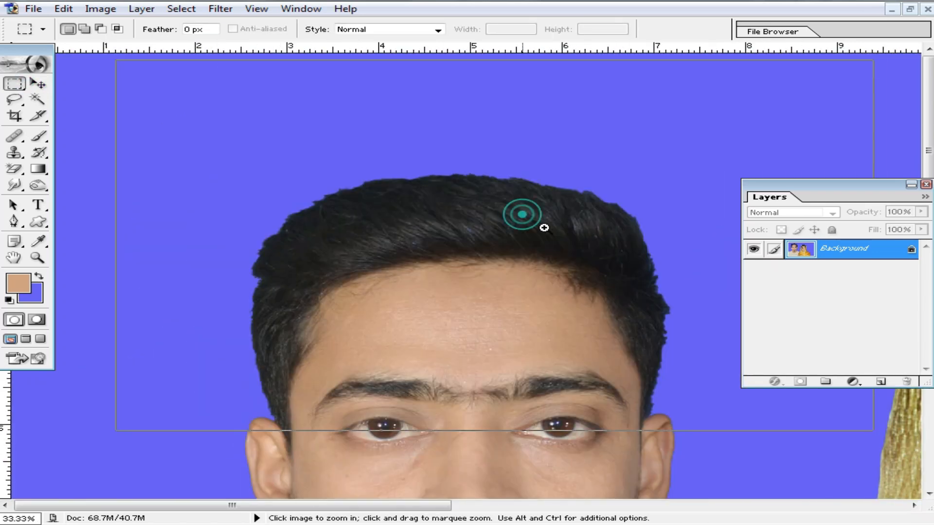
ctrl+click(530, 238)
drag(514, 412, 351, 204)
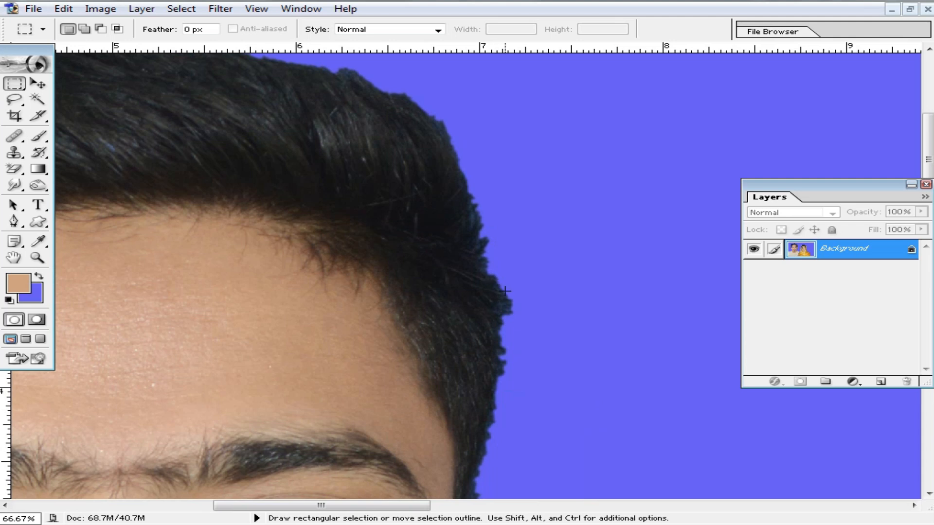
alt+click(387, 258)
alt+click(388, 258)
alt+click(479, 298)
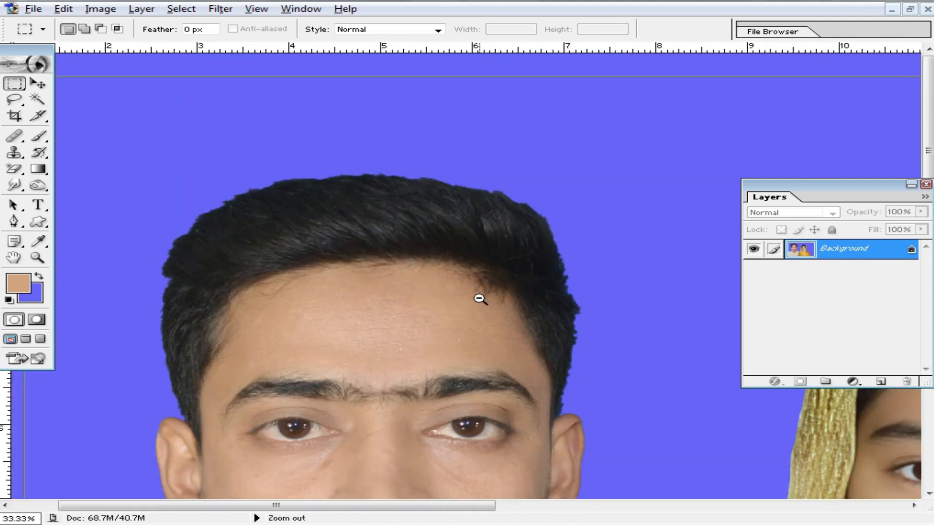
alt+click(479, 298)
alt+click(483, 271)
key(ctrl+alt+z)
key(ctrl+alt+z)
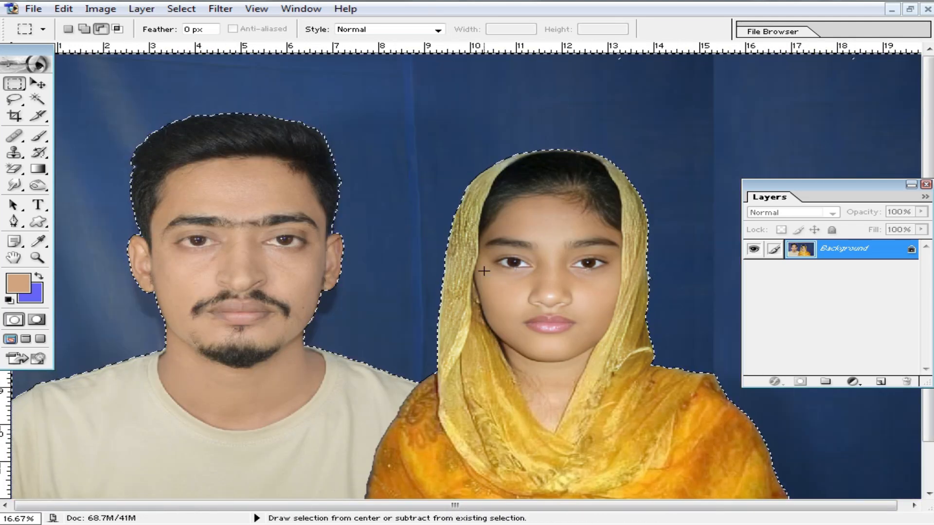
- Feather the backdrop selection by 10 pixels, fill it with the blue background colour and clear the selection
key(ctrl+alt+d)
text(10)
key(Return)
key(Delete)
click(537, 346)
- Examine the softened cutout edge around the man's hair closely, then view the whole photo
key(z)
click(406, 188)
click(361, 328)
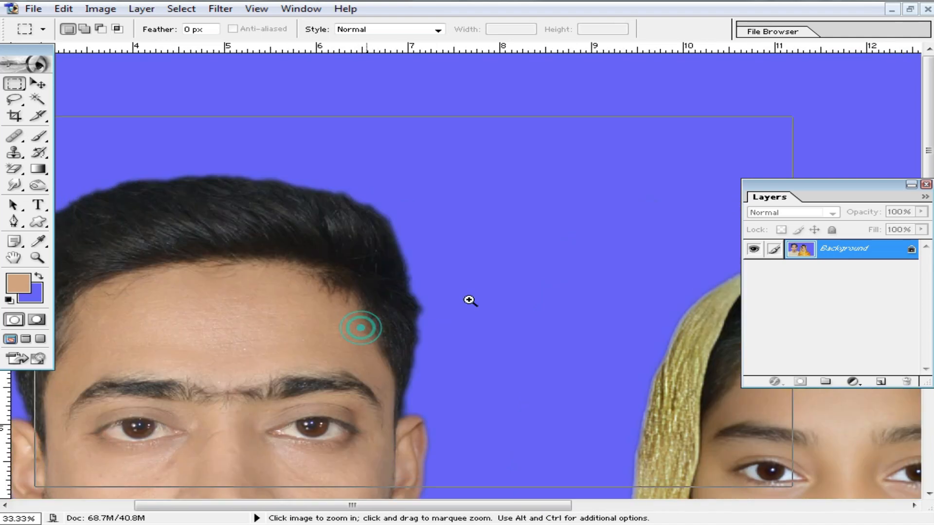
drag(314, 140, 554, 160)
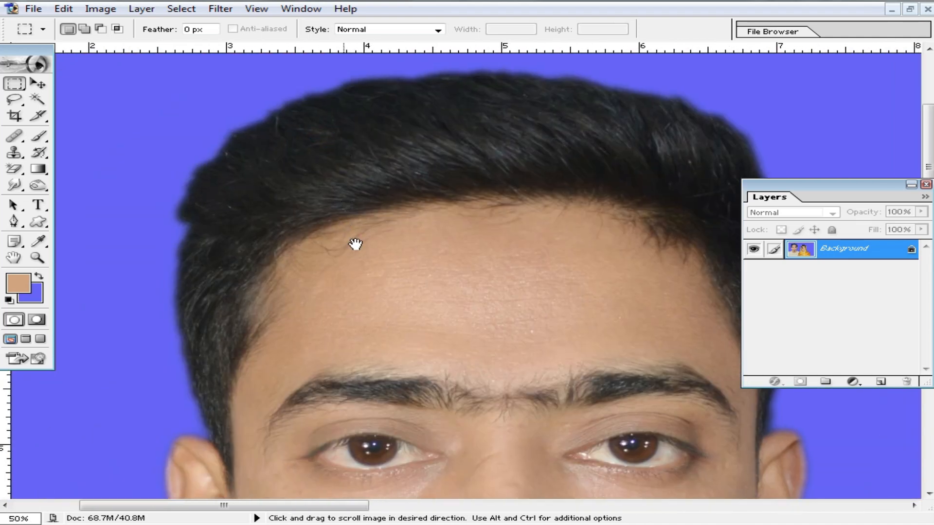
alt+click(396, 296)
alt+click(417, 235)
alt+click(425, 257)
alt+click(425, 256)
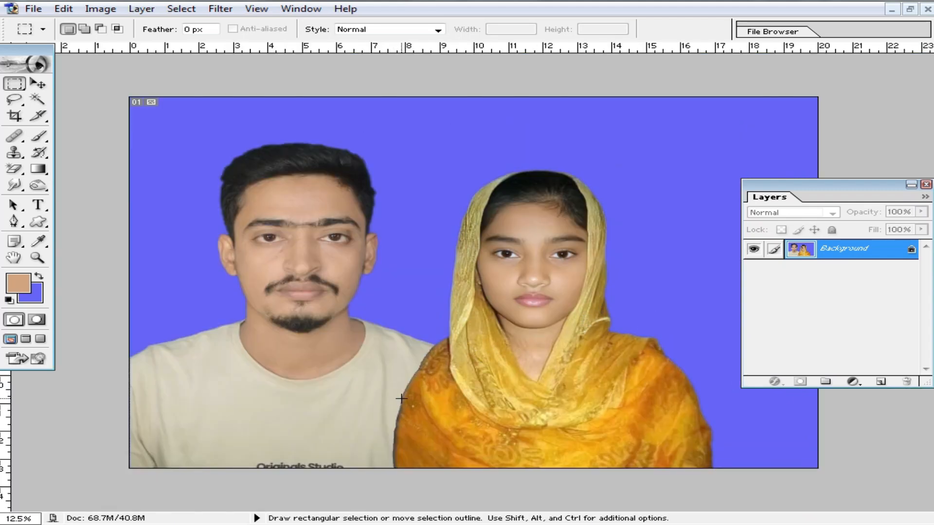
- Crop the joint photo around both people to 50 mm wide by 40 mm high at 300 pixels/inch
key(c)
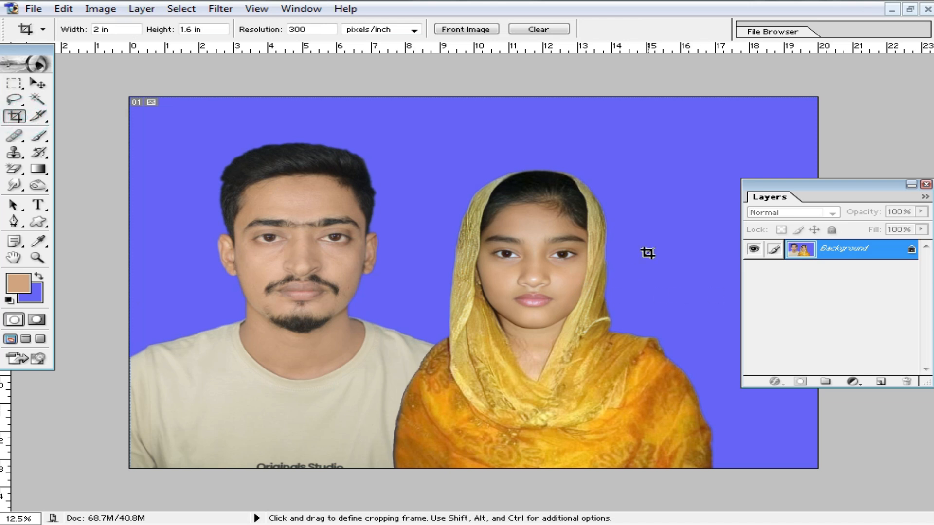
key(ctrl+0)
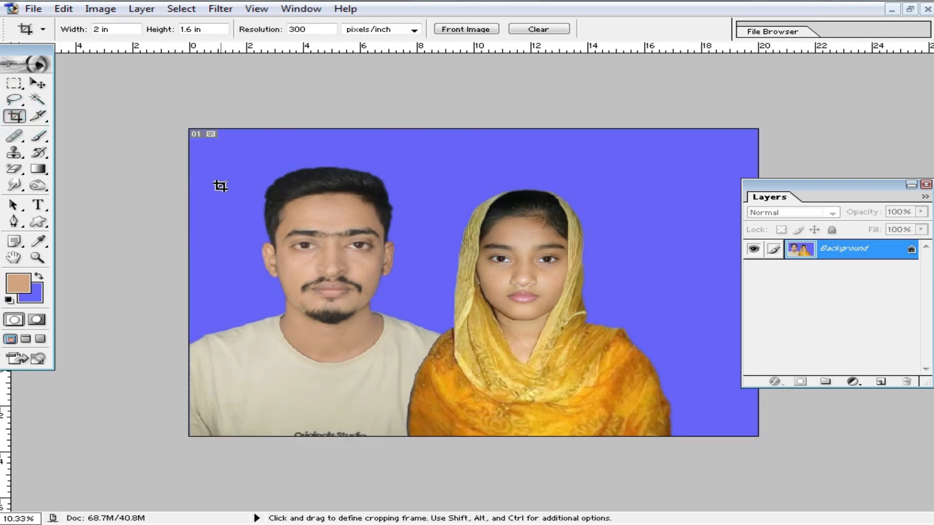
click(129, 31)
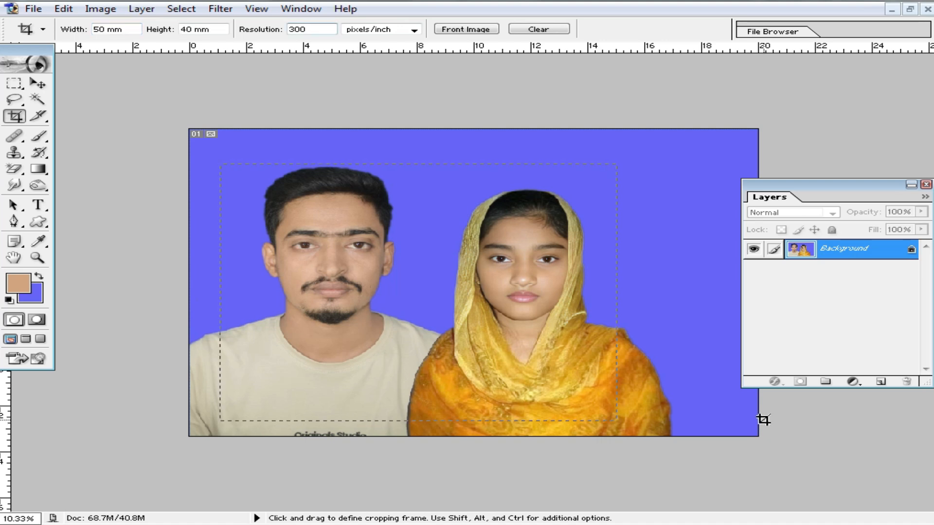
drag(760, 417, 776, 425)
double_click(537, 308)
key(ctrl+0)
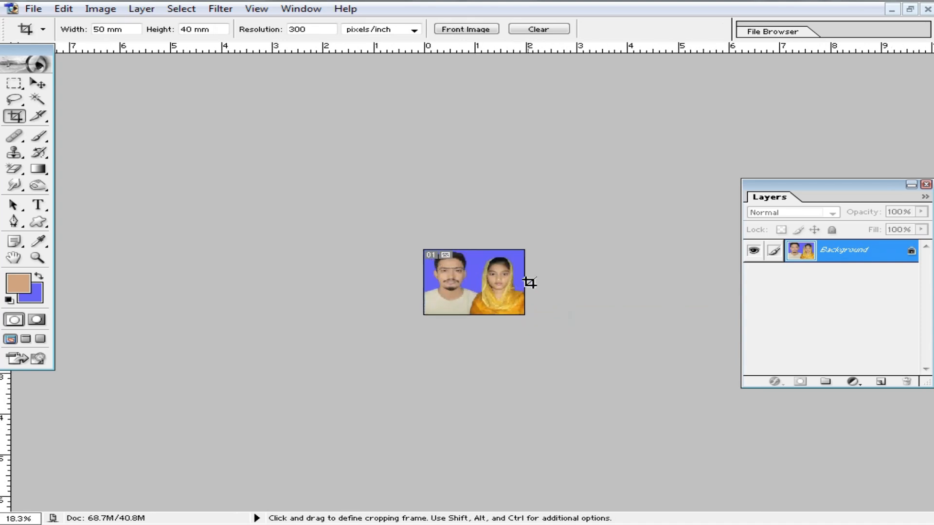
- Apply the Noiseware Professional filter to the joint photo with Sharpening 7 and luminance noise level +20
scroll(586, 268, up, 4)
scroll(500, 285, down, 3)
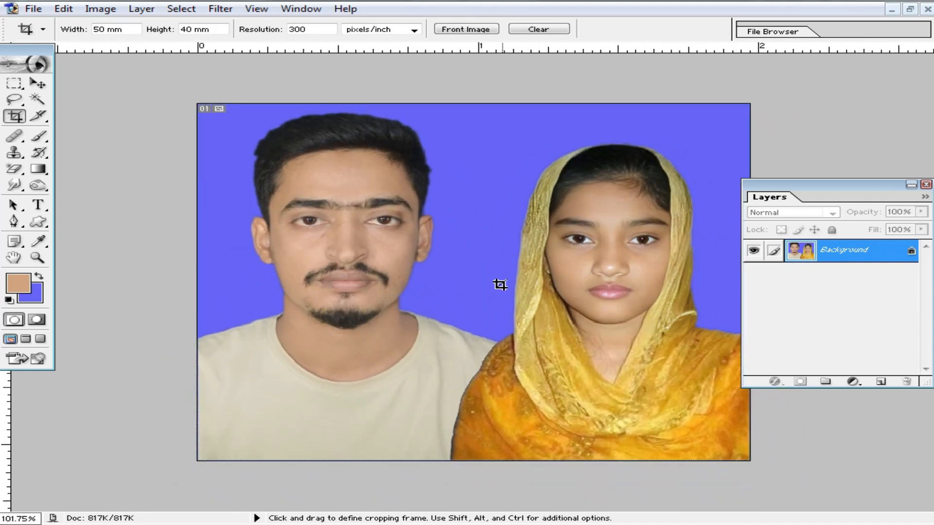
scroll(500, 245, up, 2)
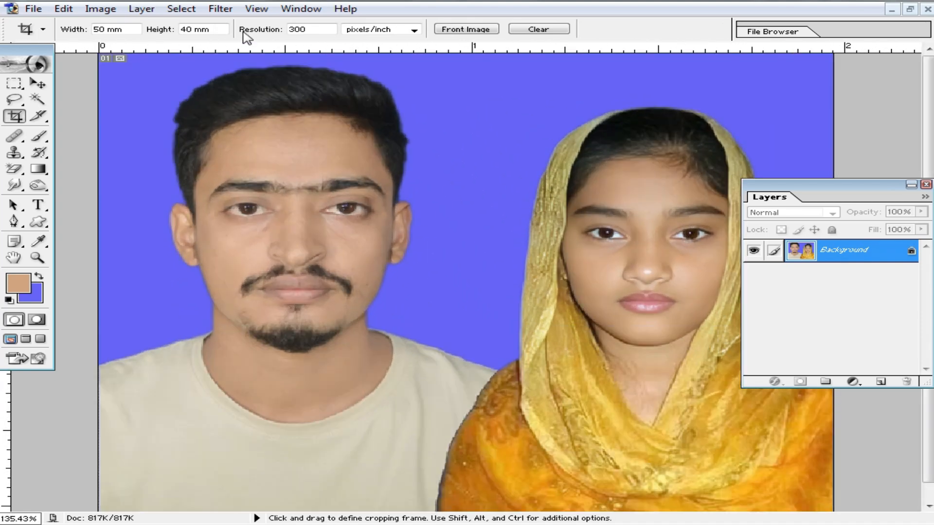
click(219, 8)
mouse_move(312, 403)
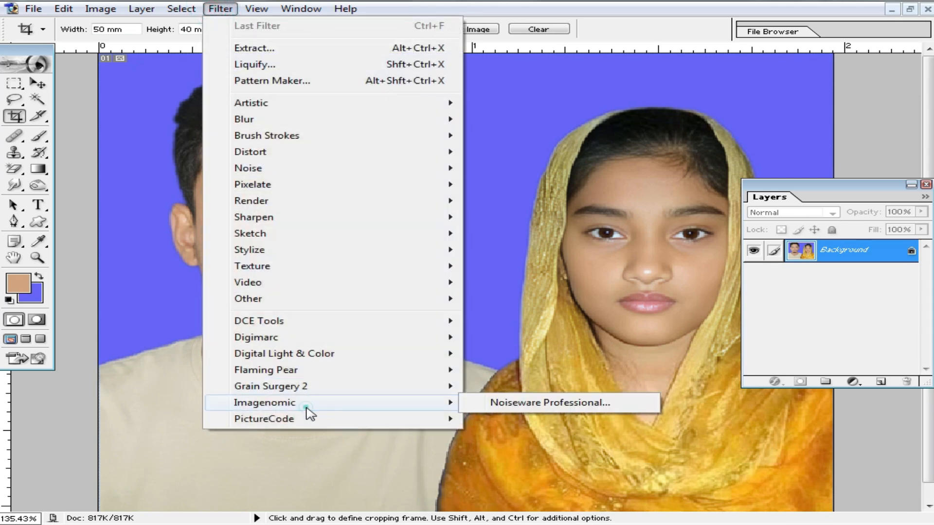
click(538, 408)
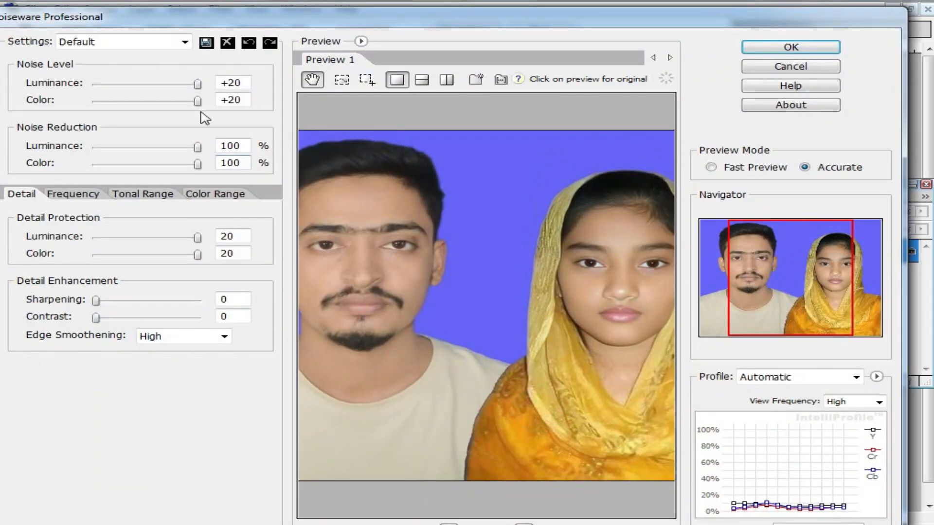
drag(107, 300, 132, 304)
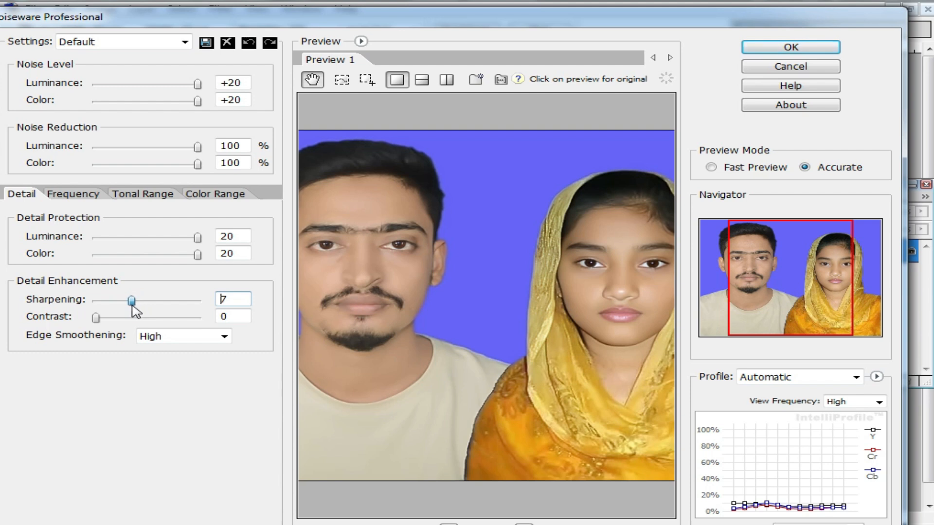
mouse_move(197, 86)
mouse_down()
mouse_move(188, 86)
mouse_move(198, 86)
mouse_up()
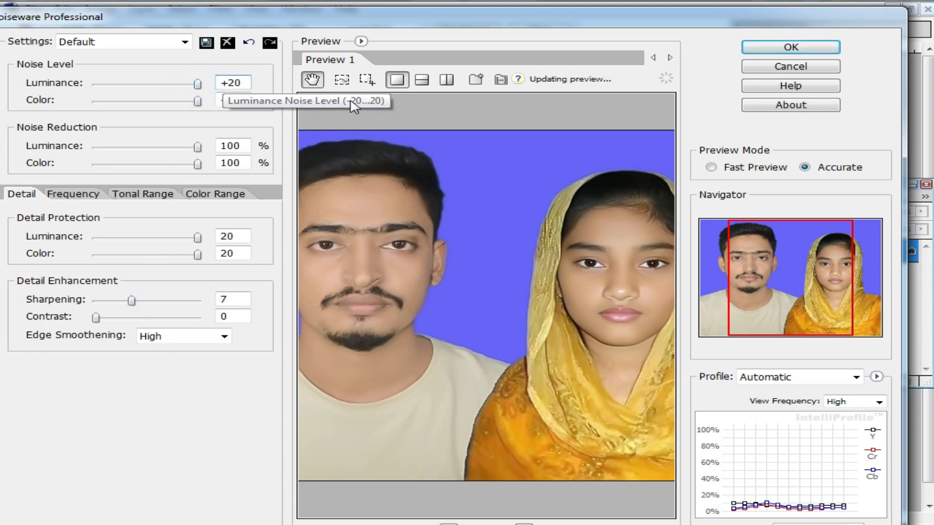
click(792, 47)
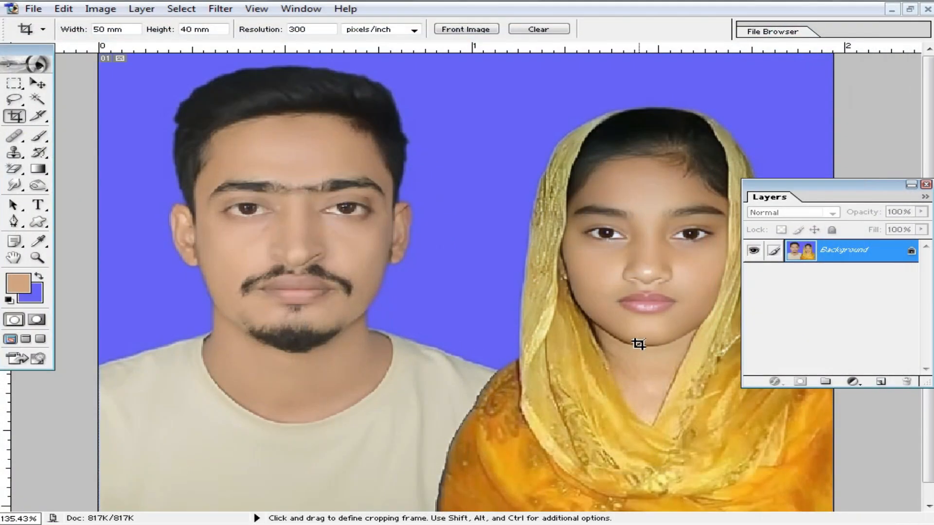
- Try rotating the canvas 90° counter-clockwise and undo the rotation
alt+click(547, 290)
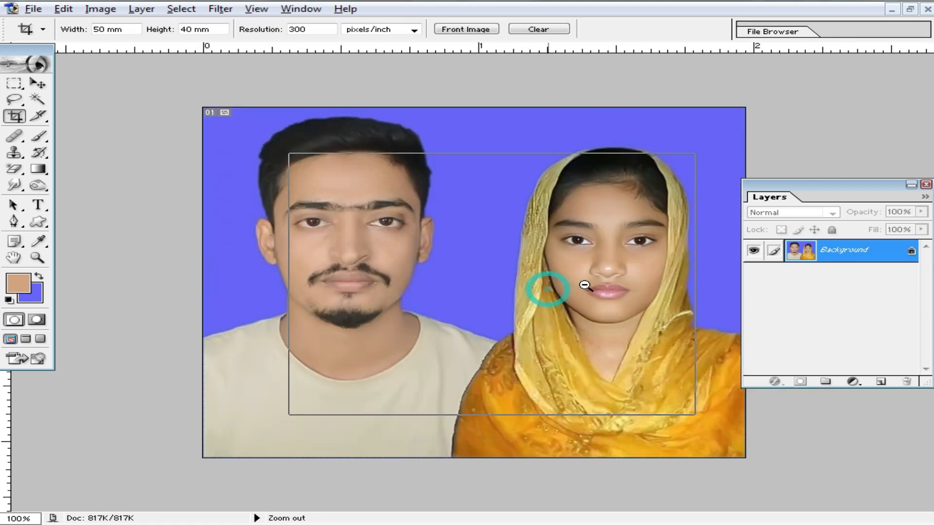
alt+click(579, 287)
scroll(576, 288, up, 3)
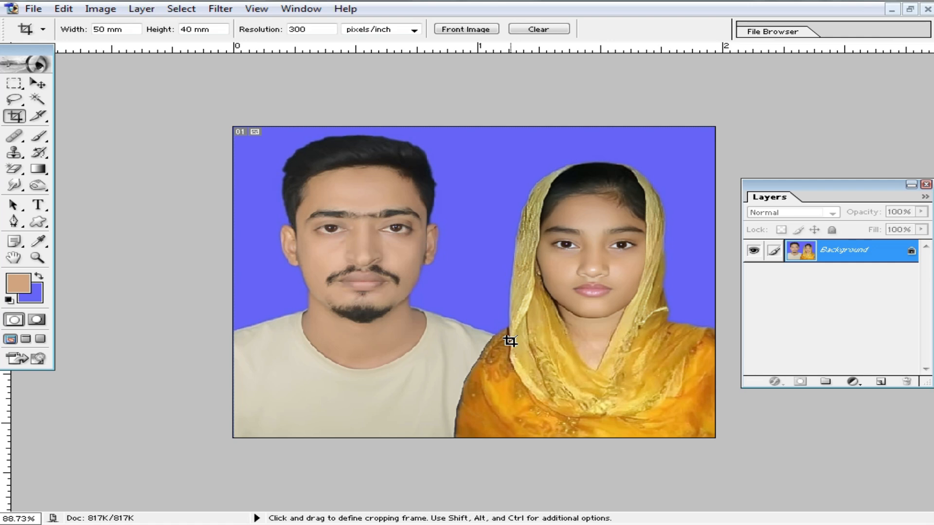
scroll(515, 336, down, 2)
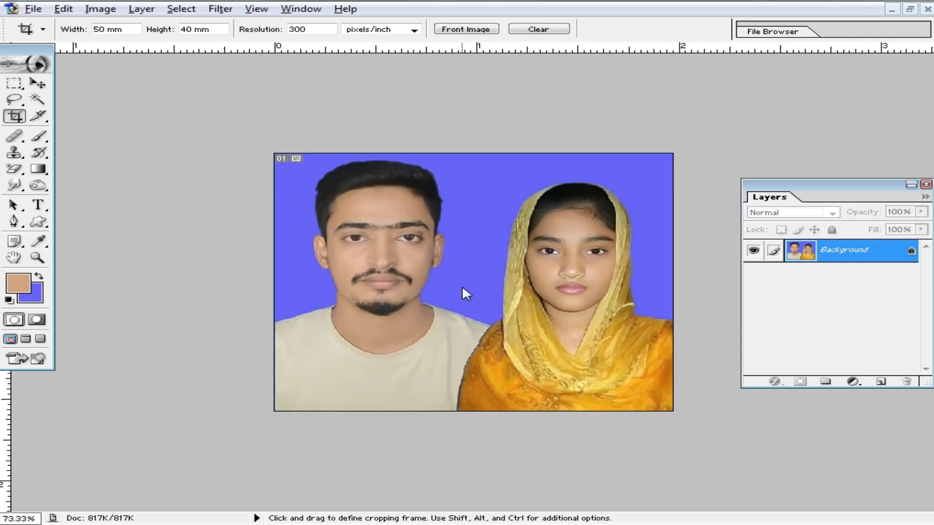
key(alt+i)
key(e)
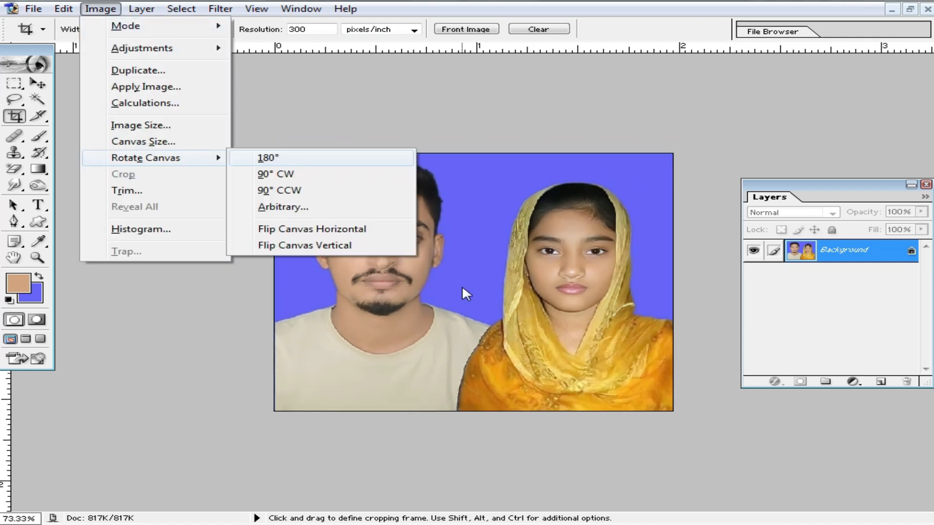
key(0)
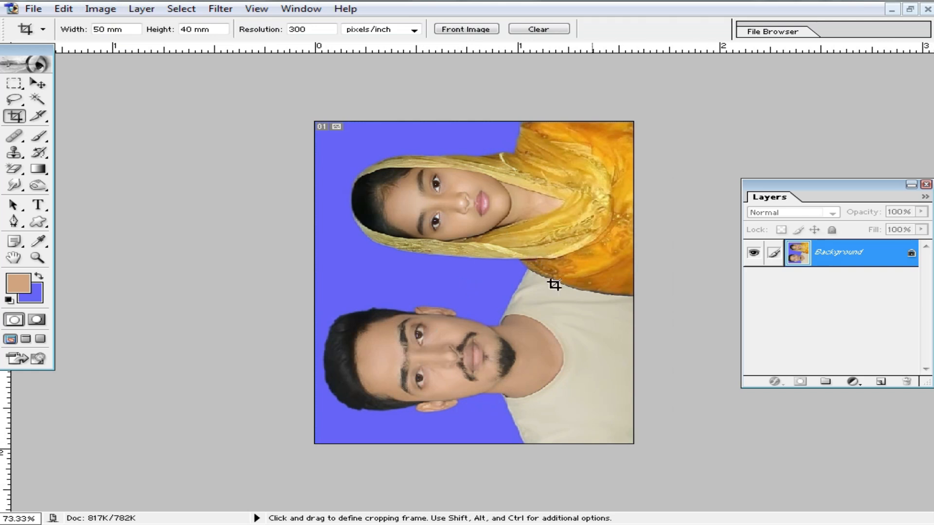
key(ctrl+z)
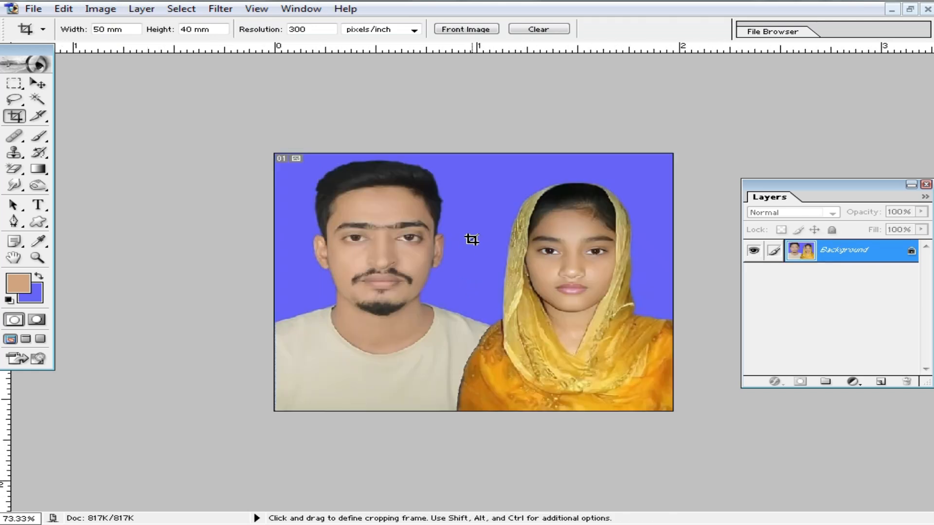
- Rotate the canvas of the joint photo 90° clockwise
key(alt+i)
key(e)
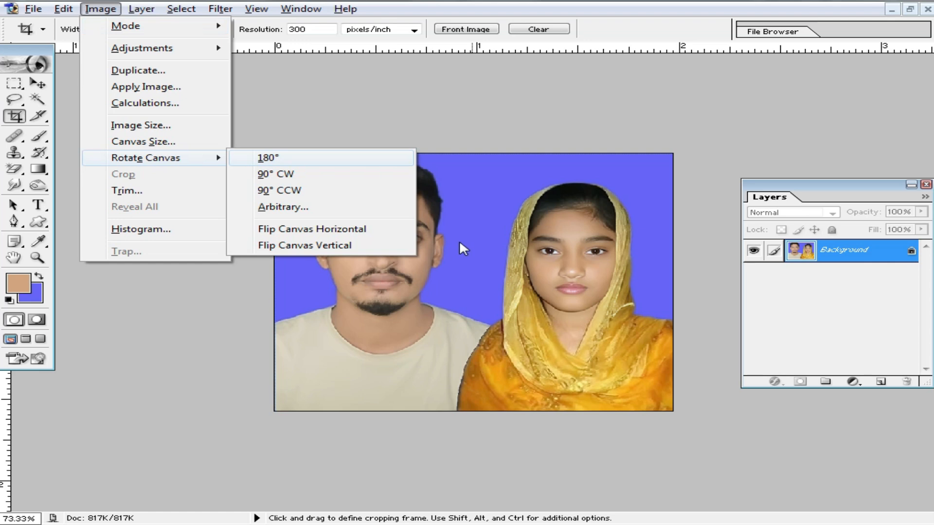
key(9)
key(ctrl+0)
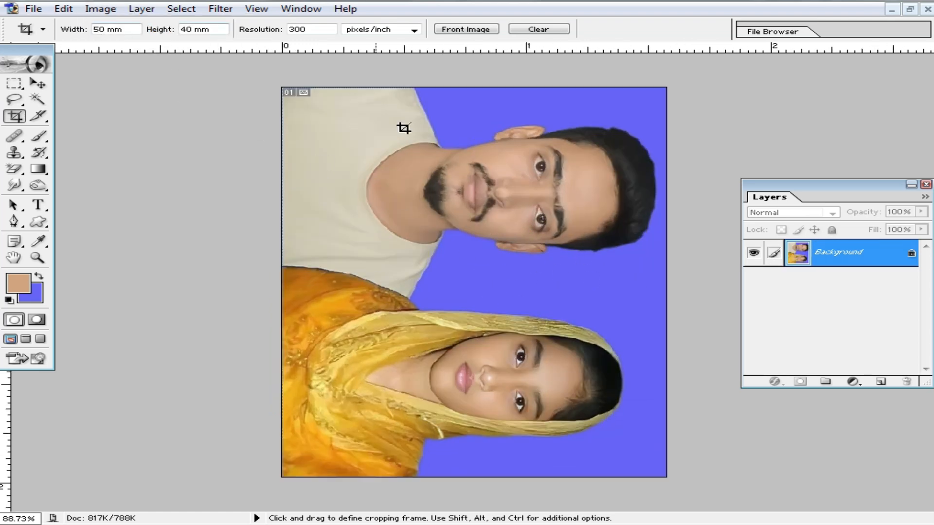
click(101, 8)
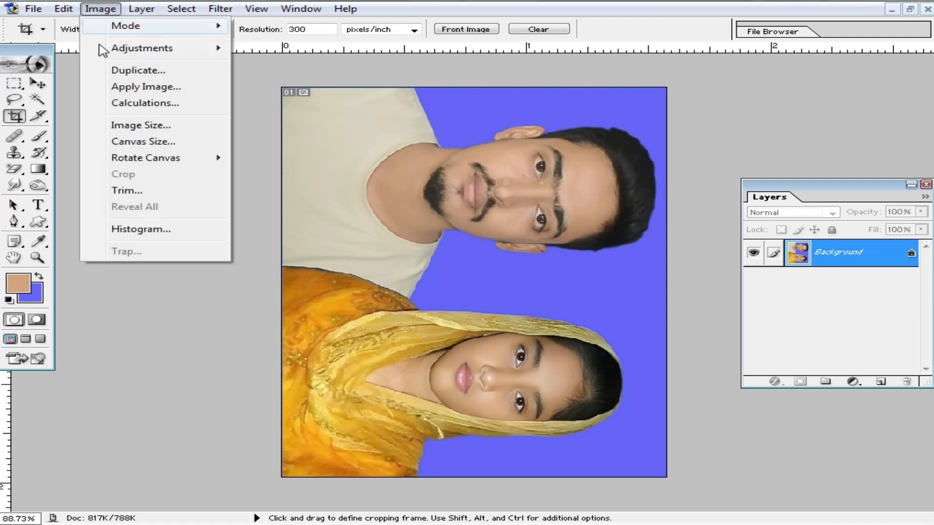
mouse_move(155, 168)
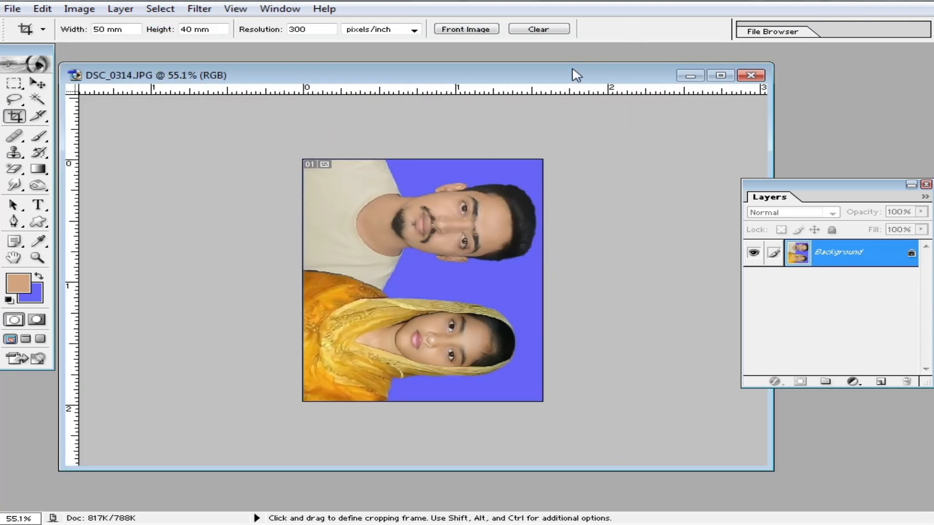
- Create a new white A4 document, 210 x 297 mm, in RGB Color at 300 pixels/inch
drag(576, 75, 557, 70)
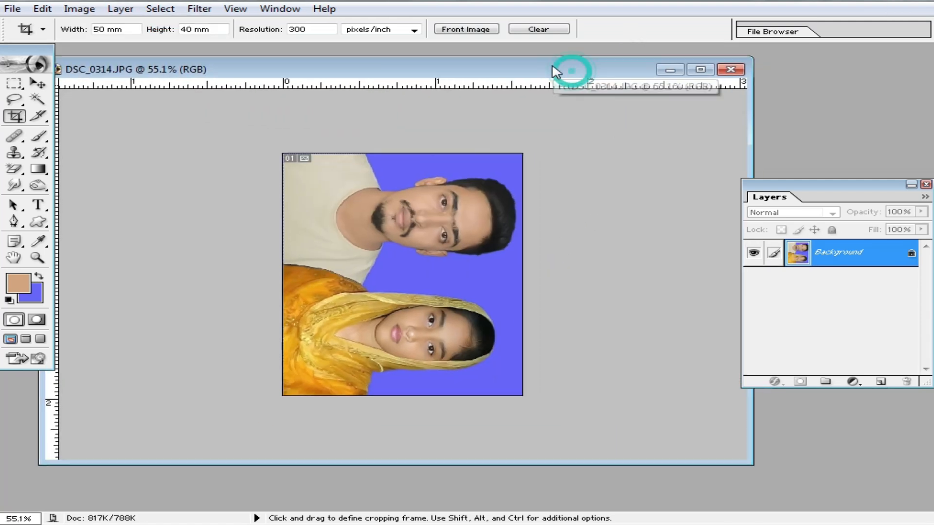
key(ctrl+n)
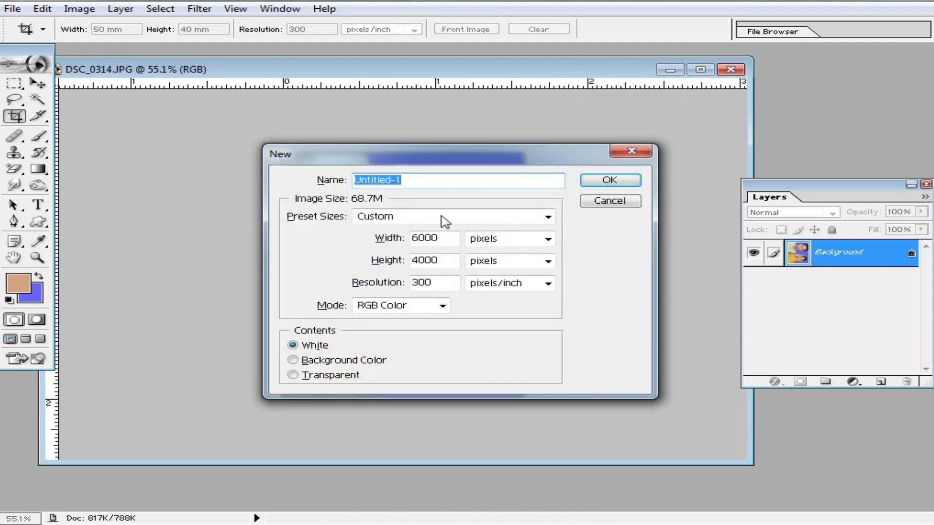
click(471, 217)
click(446, 314)
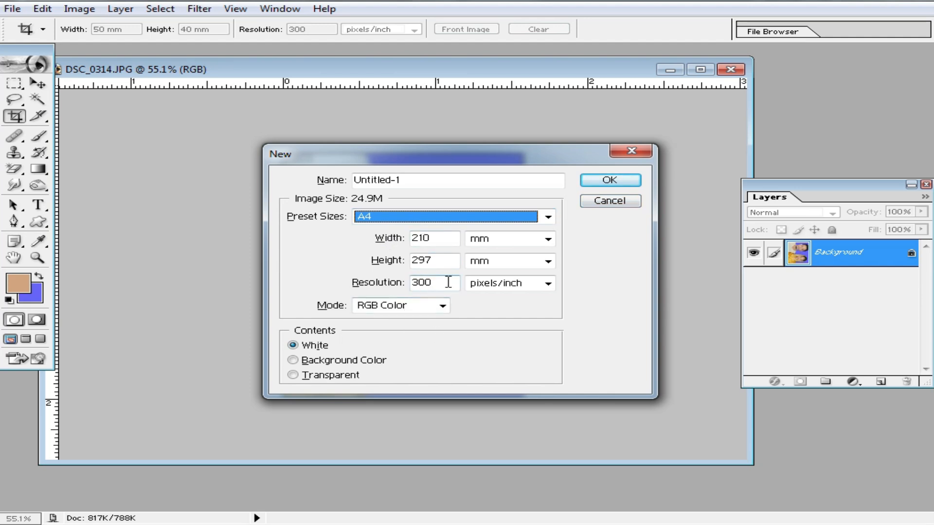
click(625, 181)
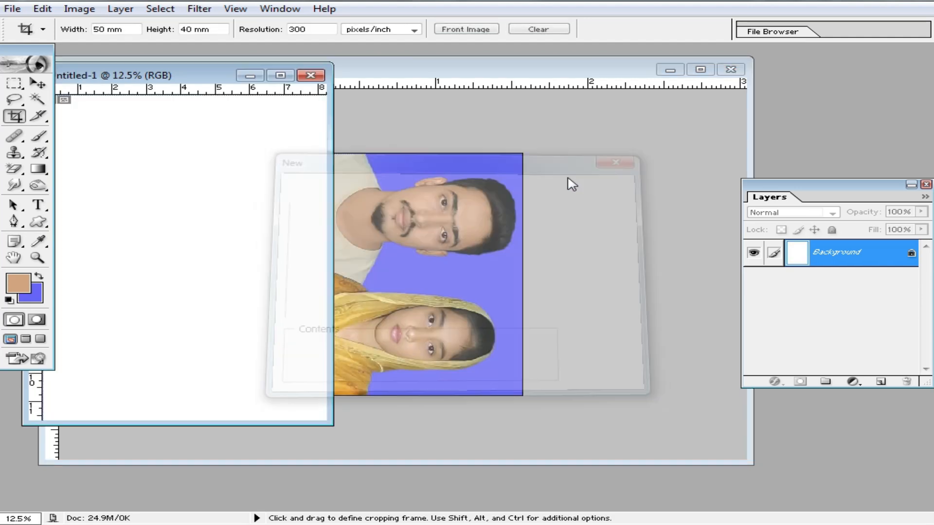
- Arrange both document windows side by side and copy the rotated photo onto the blank A4 sheet
drag(222, 76, 630, 101)
click(376, 121)
drag(459, 68, 235, 53)
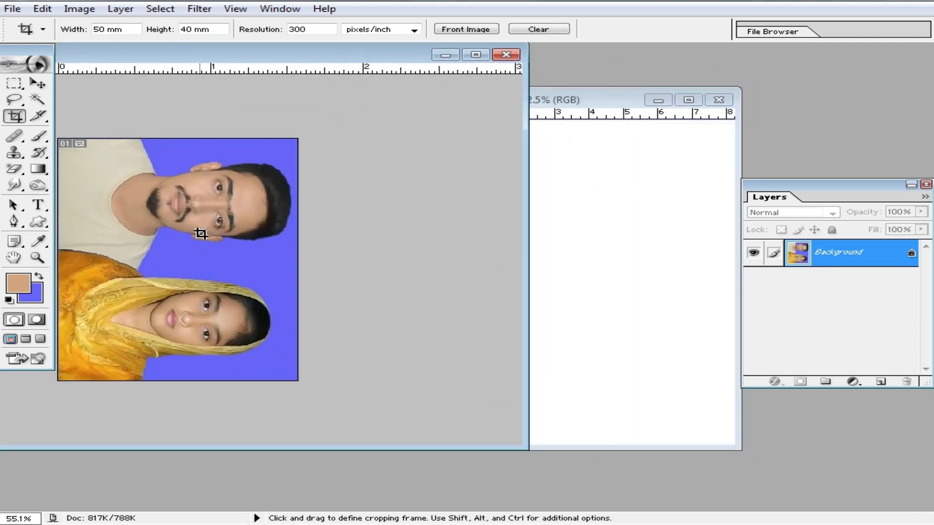
key(ctrl)
drag(214, 236, 576, 191)
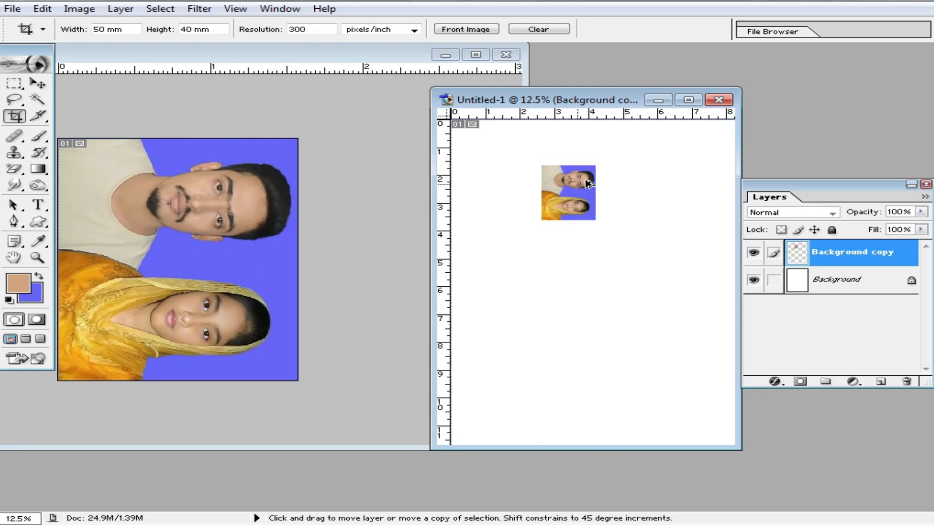
- Maximise the A4 sheet and move the photo into its top-left corner with the Move tool
double_click(592, 98)
ctrl+click(360, 171)
click(38, 84)
drag(425, 187, 240, 98)
- Duplicate the photo along the sheet's top edge and step back through the trial placements, keeping one copy beside the original
drag(234, 88, 520, 85)
drag(521, 83, 696, 83)
drag(695, 81, 550, 153)
key(ctrl+alt+z)
key(ctrl+alt+z)
key(ctrl+alt+z)
key(ctrl+alt+z)
key(ctrl+alt+z)
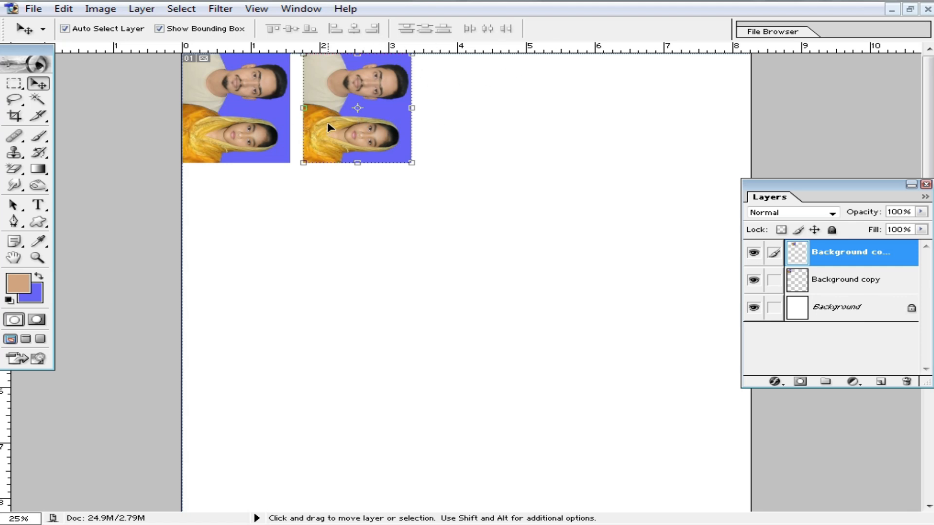
- Merge the two photos, duplicate the pair to complete a row of four, and merge the row into one layer
key(ctrl+alt+z)
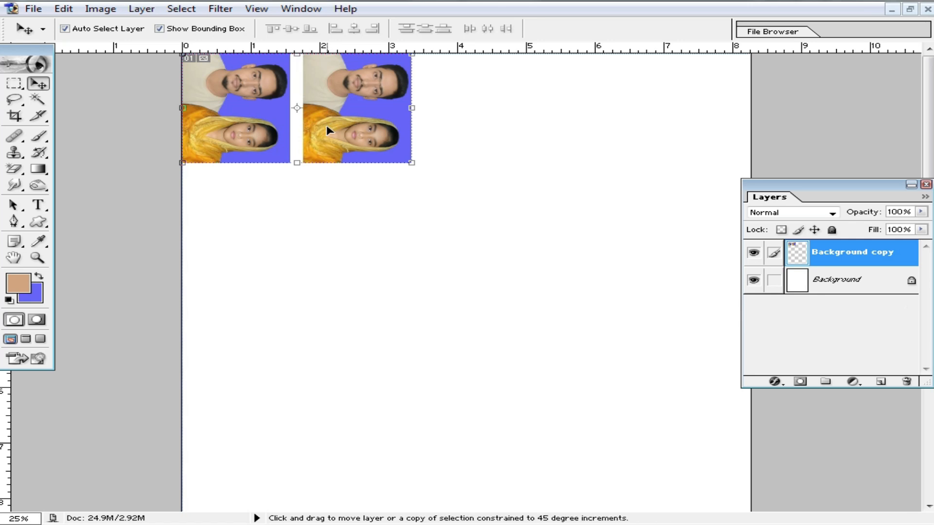
drag(326, 122, 564, 112)
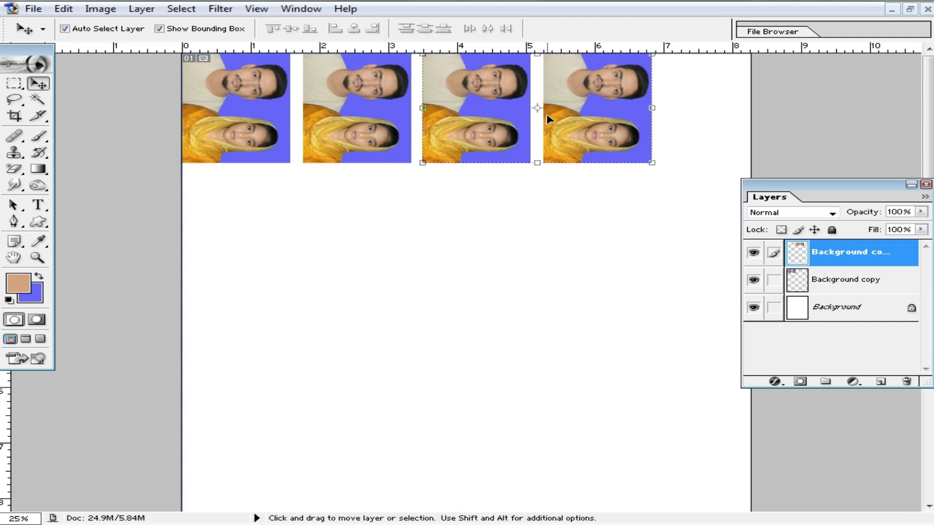
key(ctrl+e)
- Move the row of four photos against the sheet's right edge and nudge it slightly left and down
drag(460, 100, 559, 102)
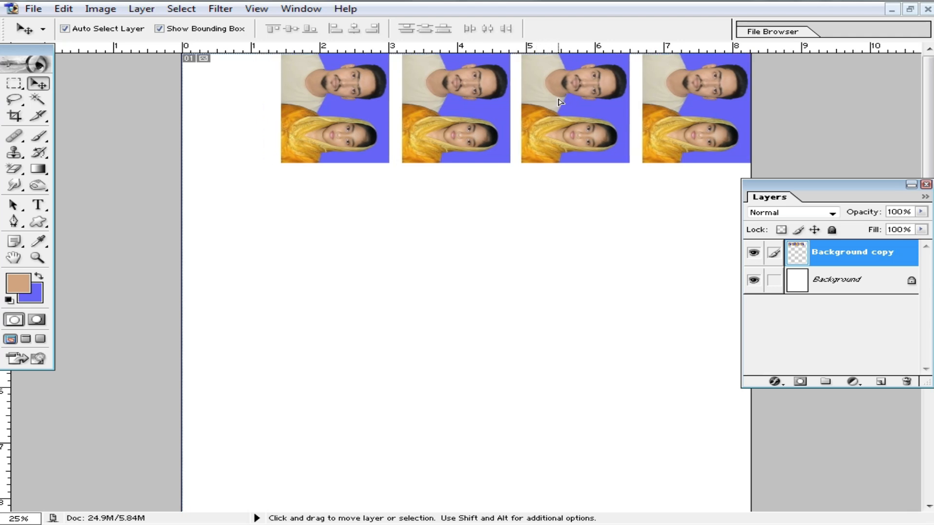
ctrl+click(526, 98)
key(Left)
key(Left)
key(Down)
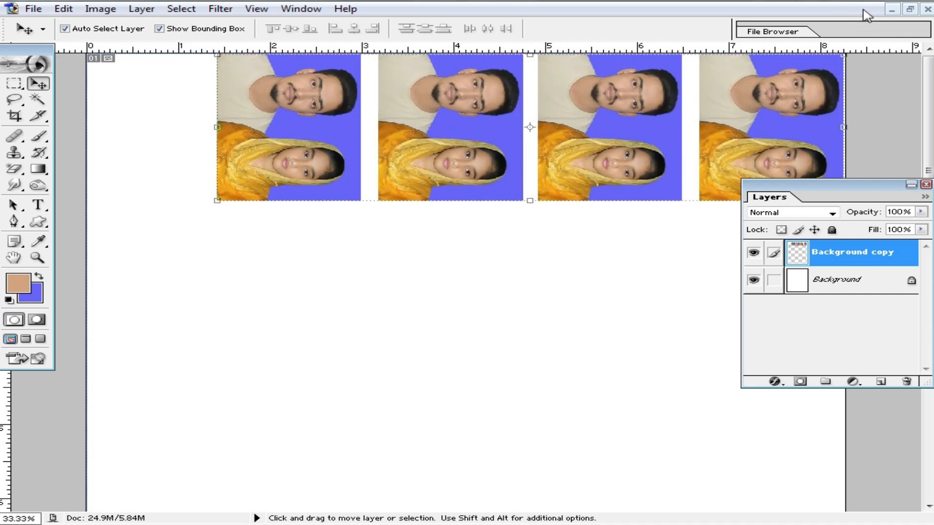
- Return to the joint photo and, with it turned sideways, crop out the man's portrait using the 50 x 40 mm crop size
click(909, 8)
click(347, 205)
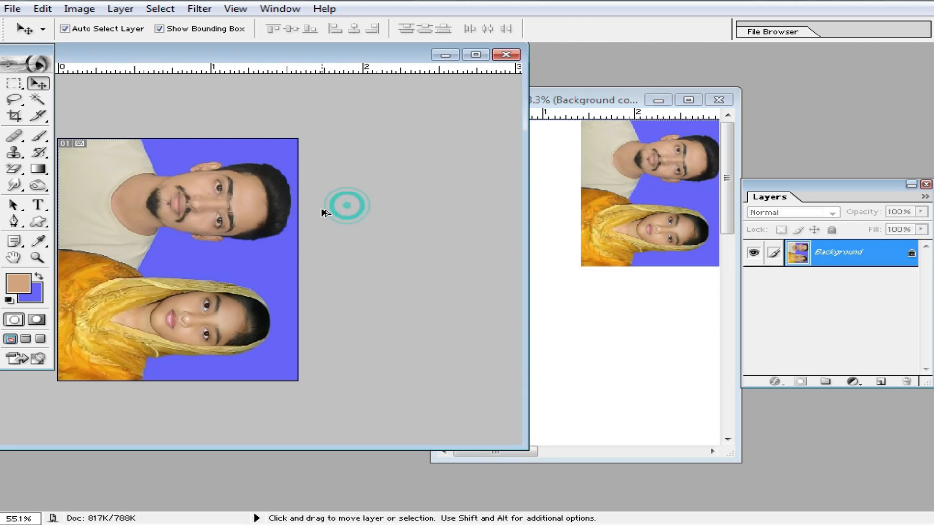
key(ctrl+z)
drag(252, 52, 469, 64)
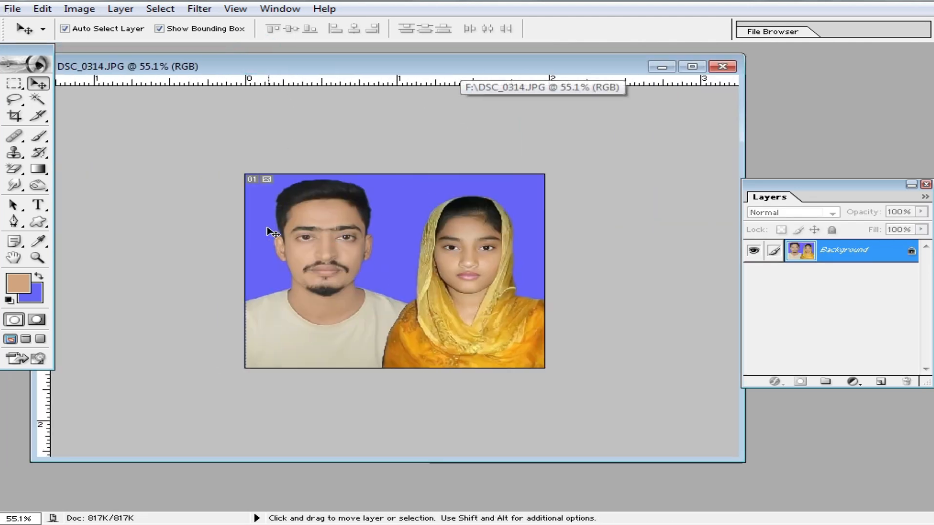
key(ctrl+plus)
click(14, 115)
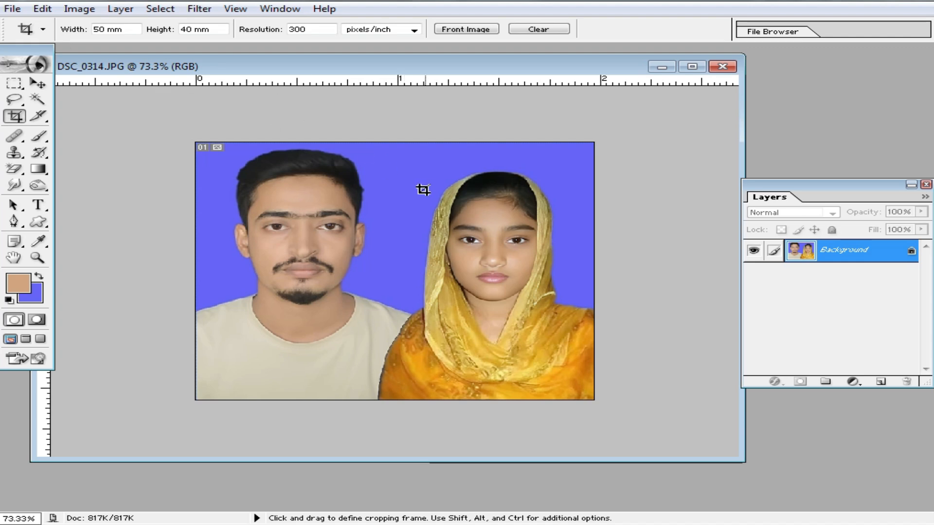
key(ctrl+z)
drag(224, 107, 614, 267)
drag(395, 193, 468, 185)
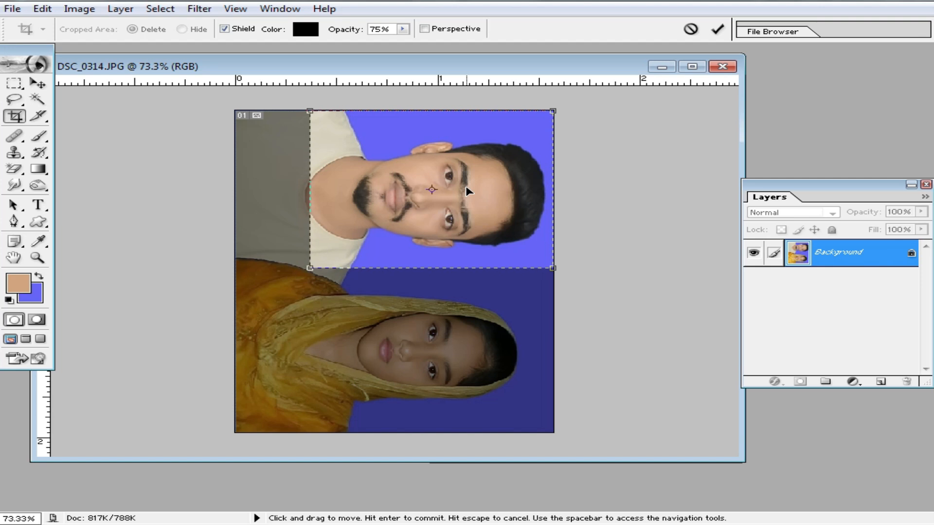
double_click(467, 190)
- Place the man's portrait upright in the top-left corner of the maximised A4 sheet
drag(586, 69, 635, 119)
key(ctrl+z)
key(ctrl+z)
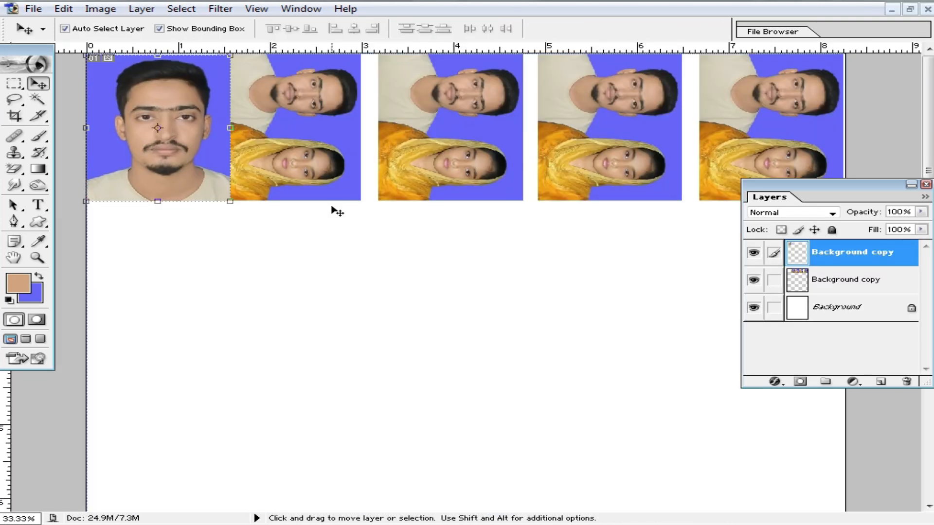
- Nudge the man's portrait left until it clears the row of joint photos, and shift the row slightly right
key(shift+Left)
key(shift+Left)
key(shift+Left)
key(shift+Left)
key(shift+Left)
key(shift+Left)
key(shift+Left)
key(shift+Left)
key(shift+Right)
key(shift+Right)
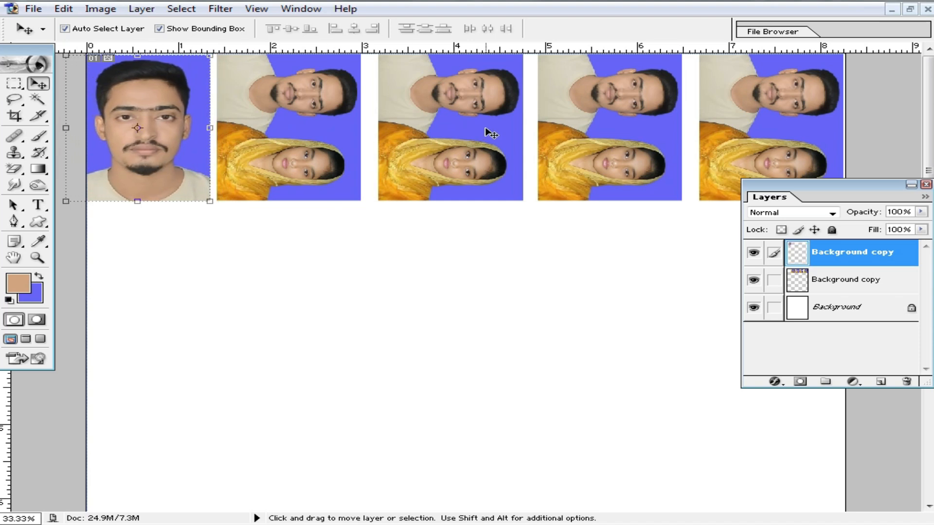
click(491, 133)
key(shift+Right)
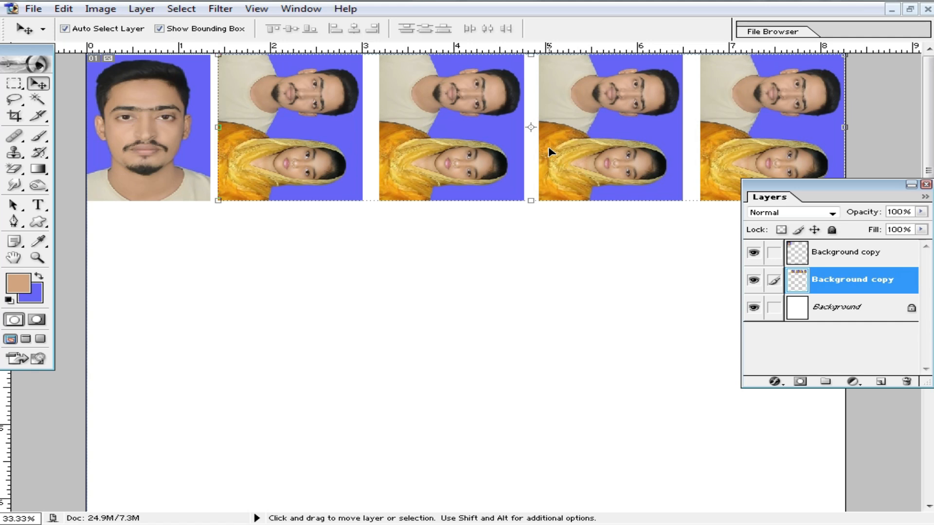
- Set up printing of the A4 sheet scaled to fit the media, choose the EPSON L130 Series printer and open its properties
key(ctrl+alt+p)
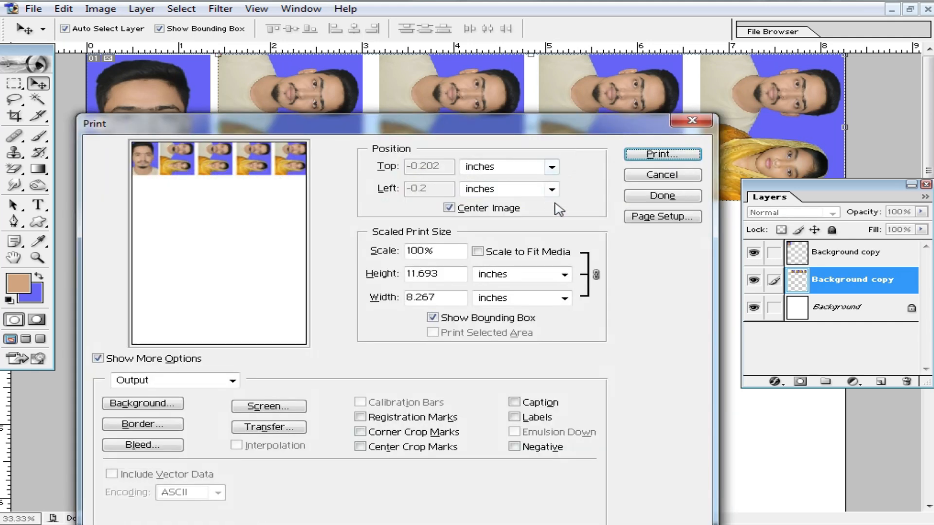
click(478, 252)
click(659, 154)
click(509, 86)
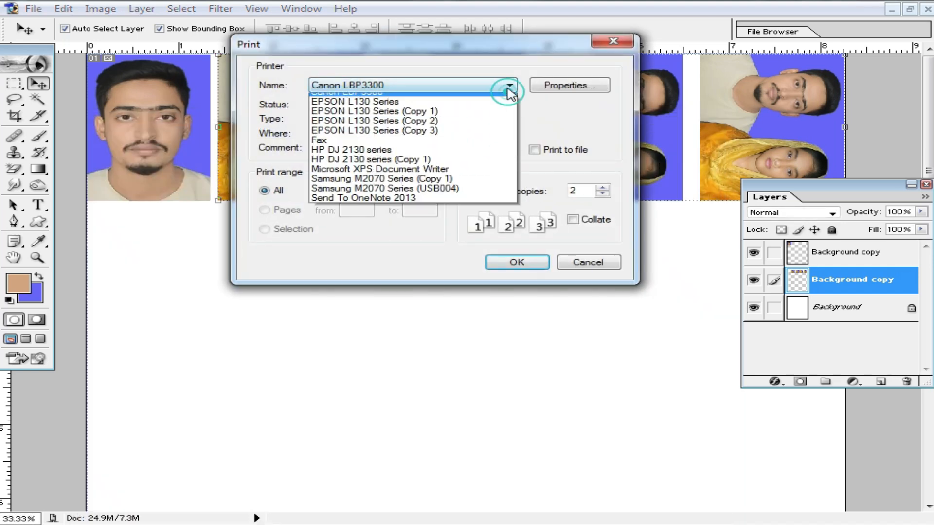
click(421, 108)
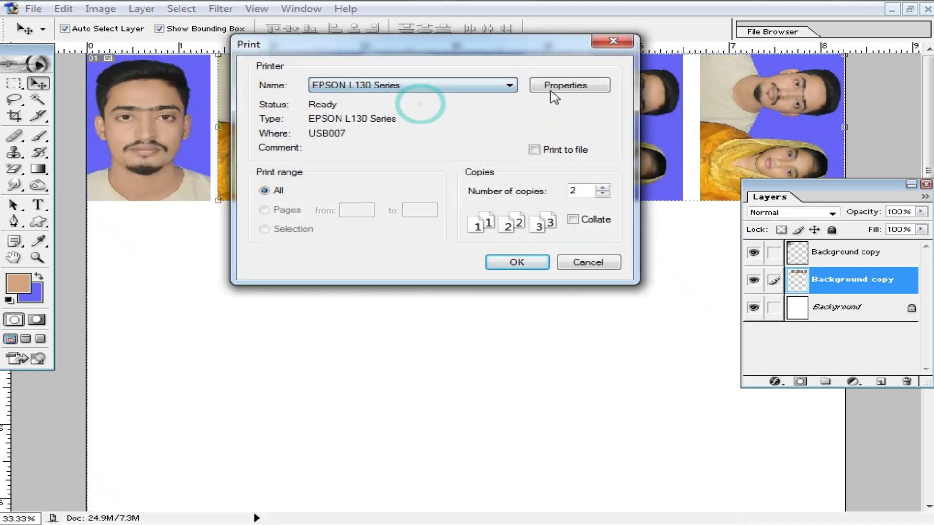
click(566, 86)
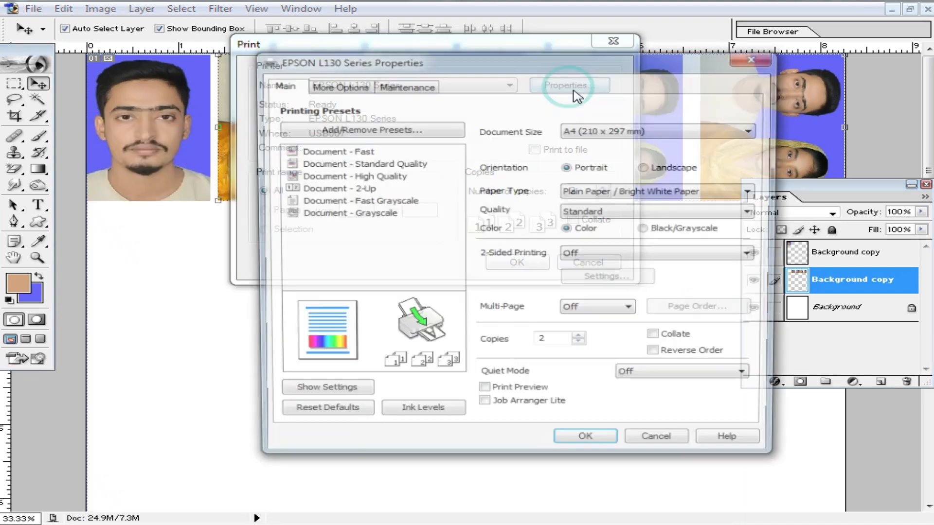
- Set the paper type to Premium Photo Paper Glossy, choose the print quality, set one copy, accept the properties and cancel the print job
click(637, 192)
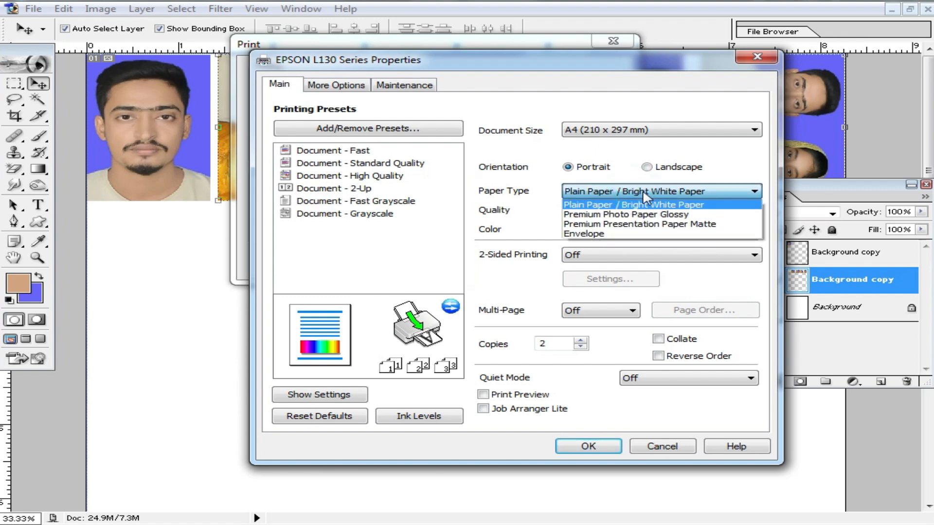
click(630, 218)
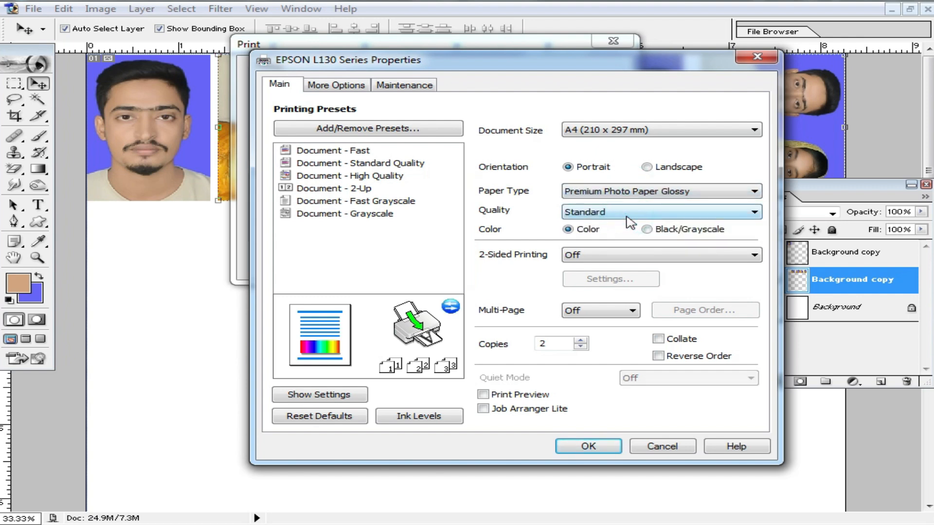
click(614, 212)
click(609, 246)
click(580, 340)
click(588, 446)
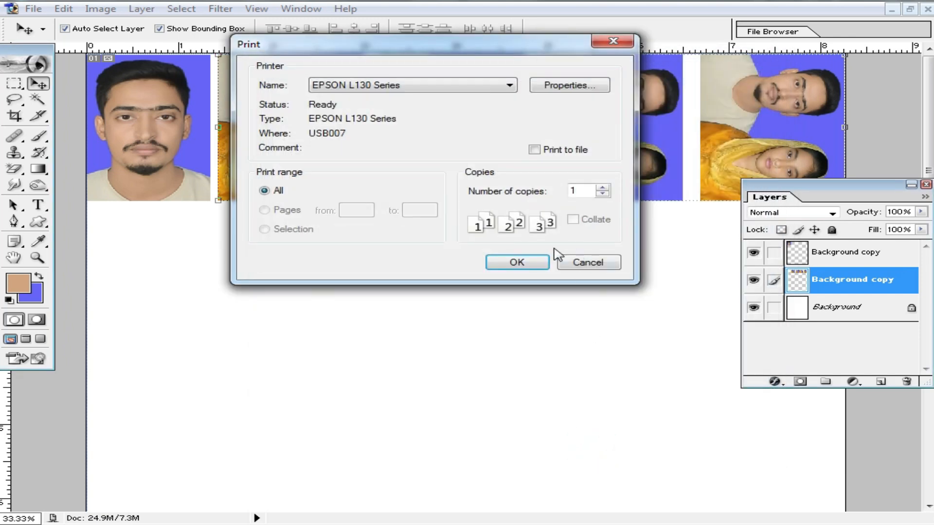
click(591, 263)
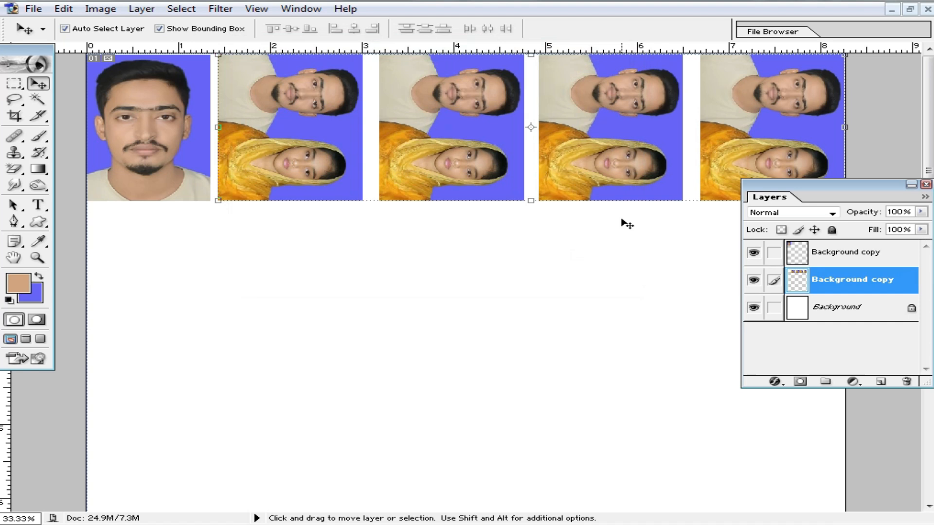
- Minimise the A4 sheet to view the finished joint photo
click(891, 11)
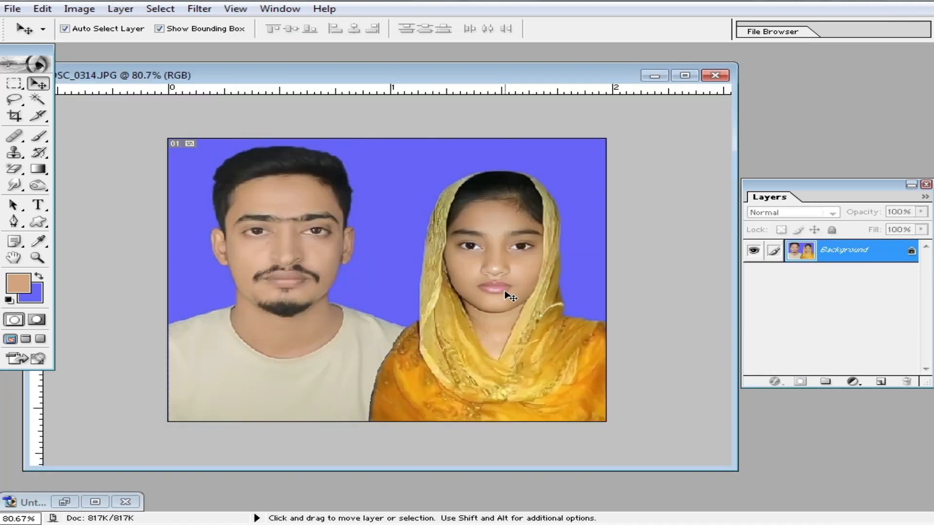